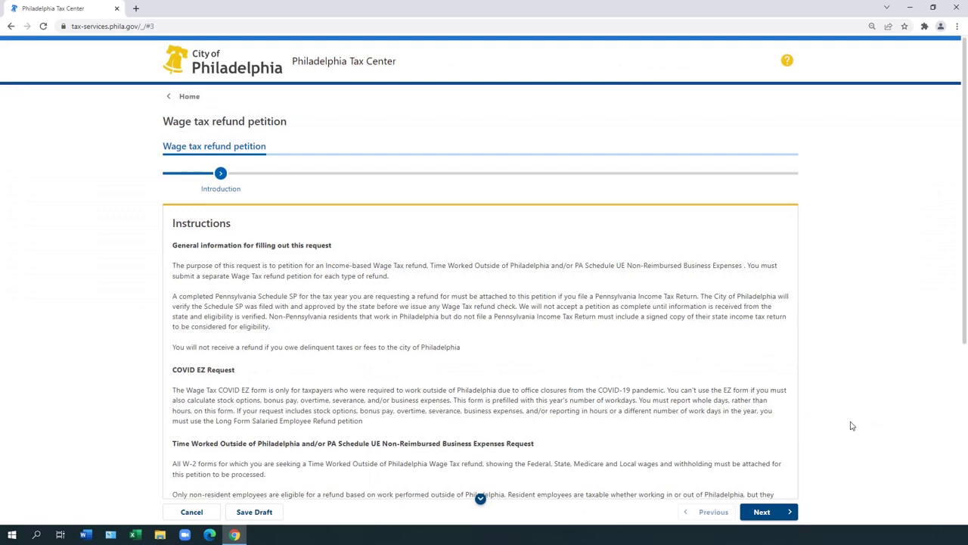
# - Scroll past the refund petition filing instructions and continue to Taxpayer information
pyautogui.scroll(-5, 850, 426)
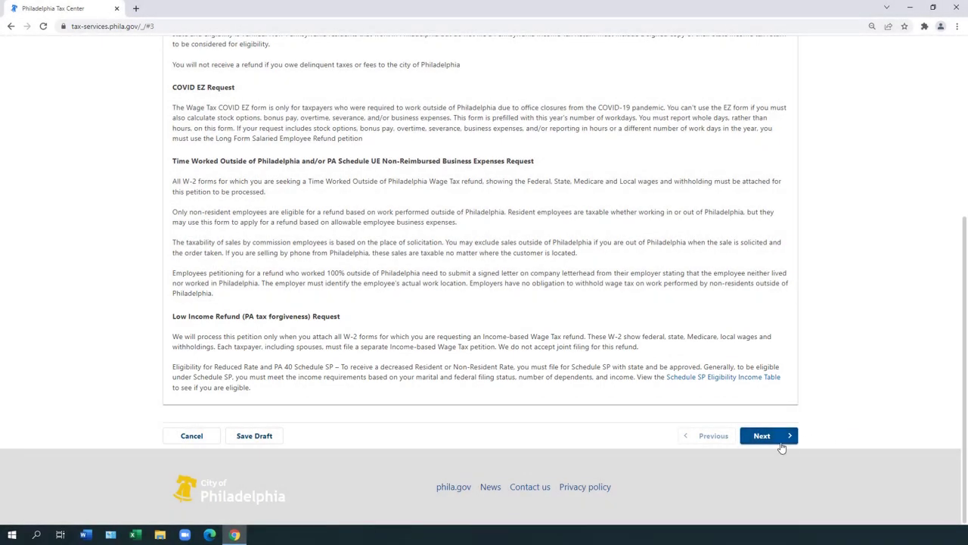
pyautogui.click(781, 446)
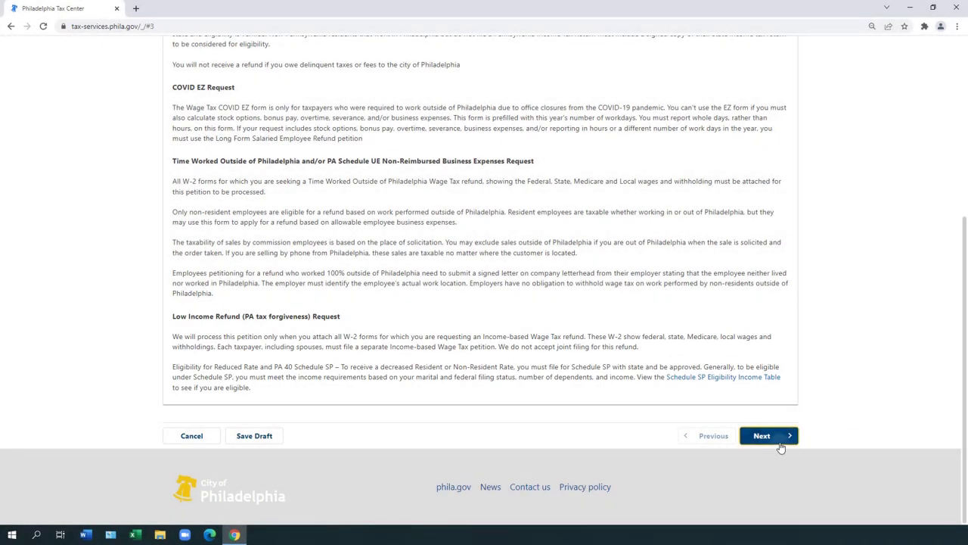
pyautogui.click(780, 446)
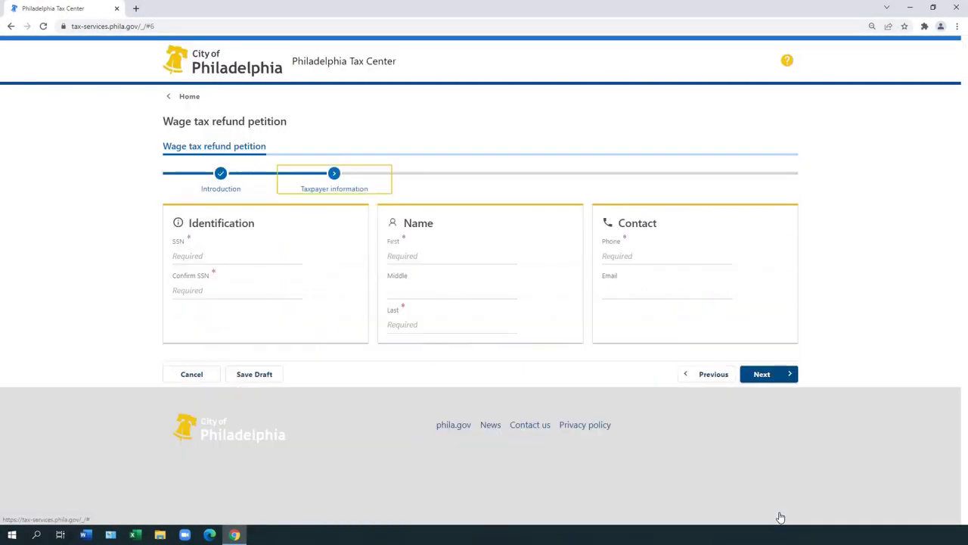
# - Enter the taxpayer's SSN in both the SSN and Confirm SSN fields
pyautogui.click(258, 261)
pyautogui.write('333')
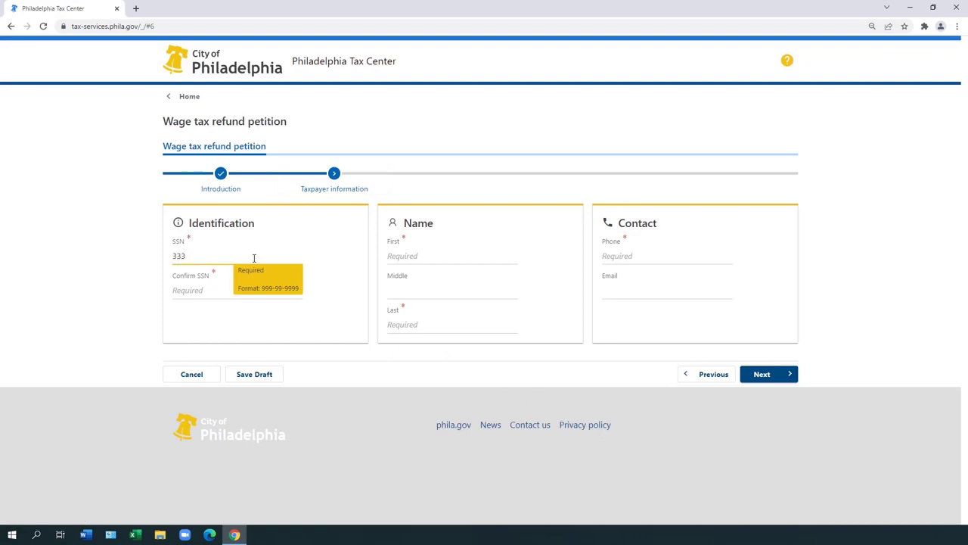
pyautogui.write('-22-4444')
pyautogui.press('Tab')
pyautogui.write('333-22-4444')
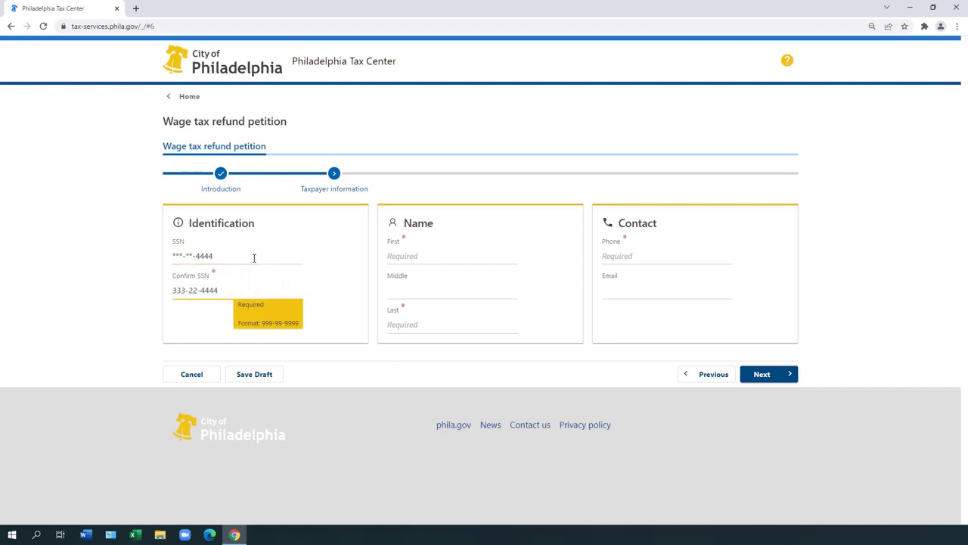
# - Fill in the taxpayer's first and last name, phone number and e-mail address
pyautogui.press('Tab')
pyautogui.write('JOHN')
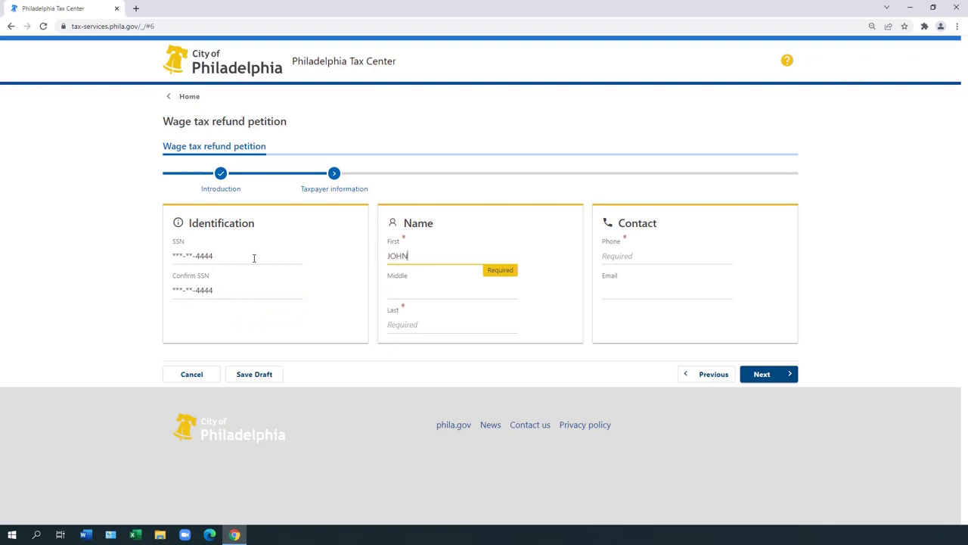
pyautogui.press('Tab')
pyautogui.press('Tab')
pyautogui.write('TAXPAYER')
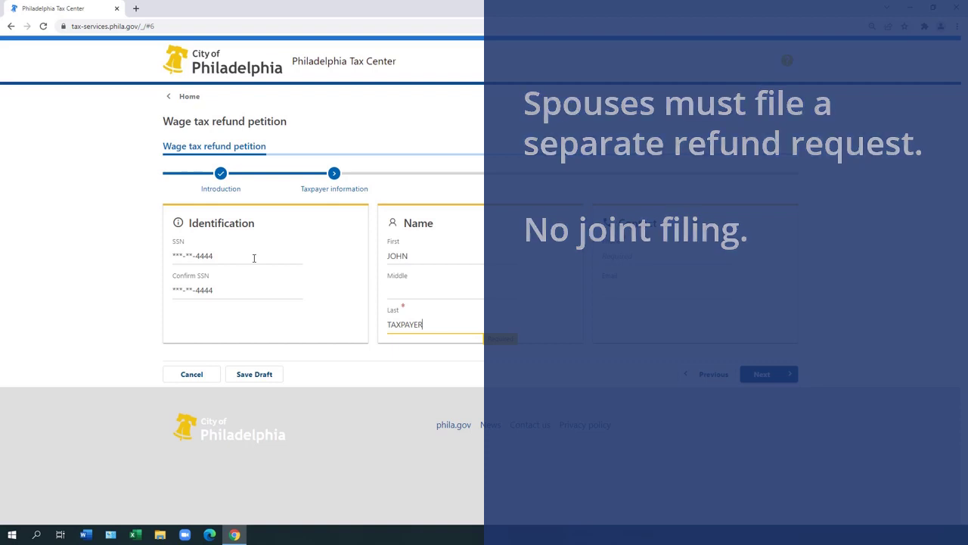
pyautogui.press('Tab')
pyautogui.write('215) 555-1234')
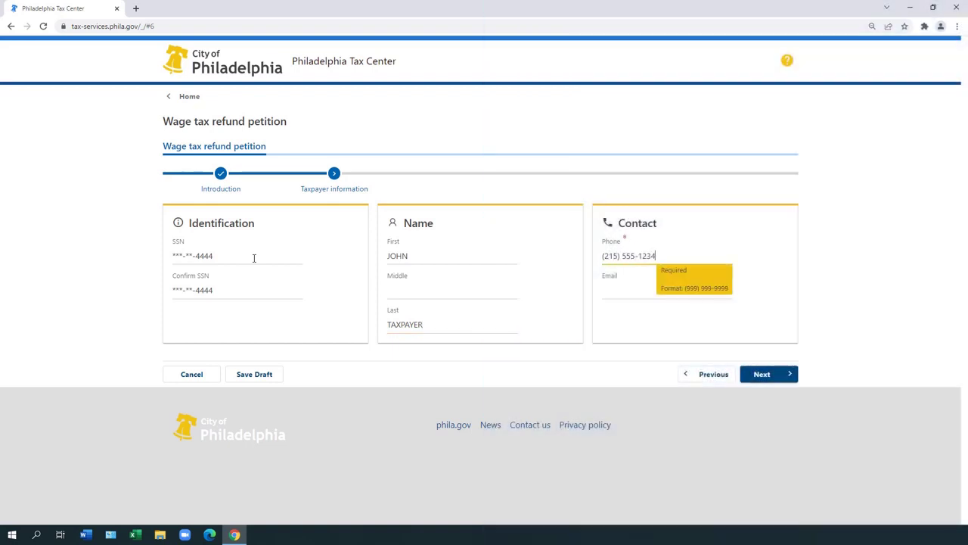
pyautogui.press('Tab')
pyautogui.write('JOH')
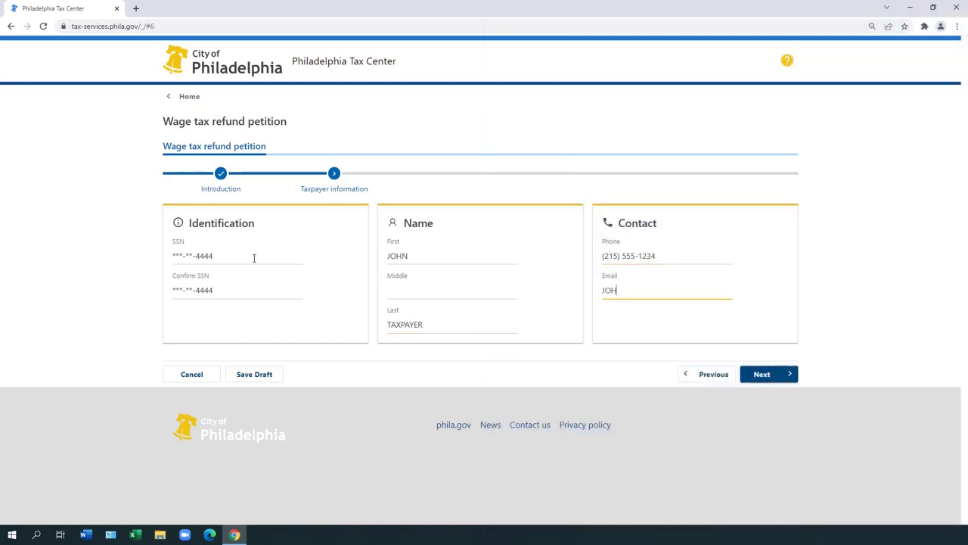
pyautogui.write('N.TAXPAYER@EMAIL.COM')
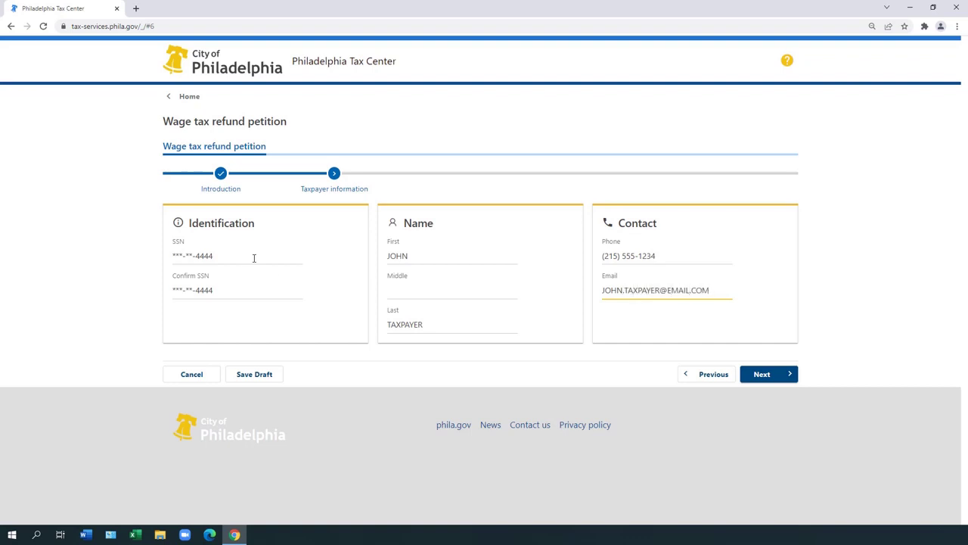
# - Enter the taxpayer's street, city and ZIP code on the mailing address step
pyautogui.click(783, 379)
pyautogui.click(404, 269)
pyautogui.write('1234 MARKET ST')
pyautogui.press('Tab')
pyautogui.press('Tab')
pyautogui.press('Tab')
pyautogui.press('Tab')
pyautogui.write('PHILADELPHIA')
pyautogui.press('Tab')
pyautogui.press('Tab')
pyautogui.write('19107')
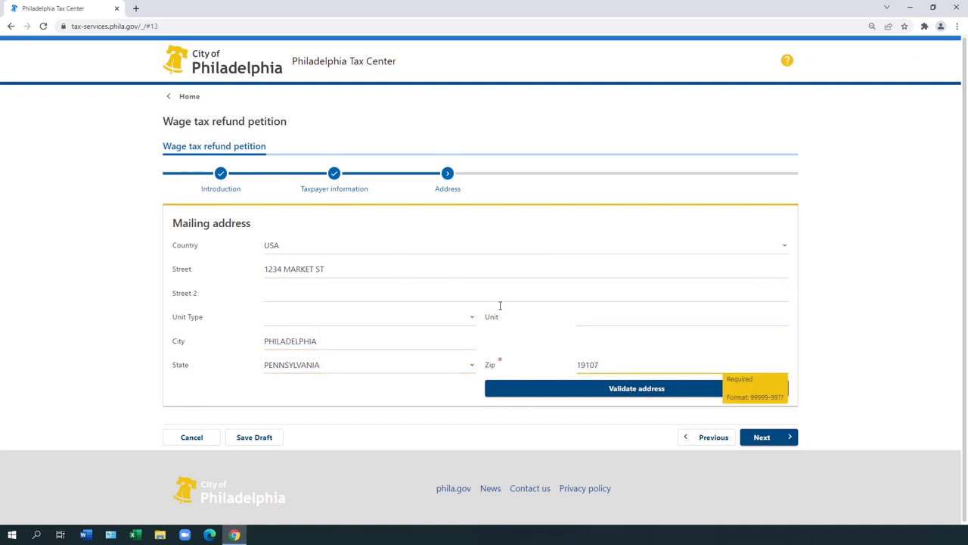
# - Validate the mailing address, accept the suggested match, and continue to tax filing information
pyautogui.click(698, 391)
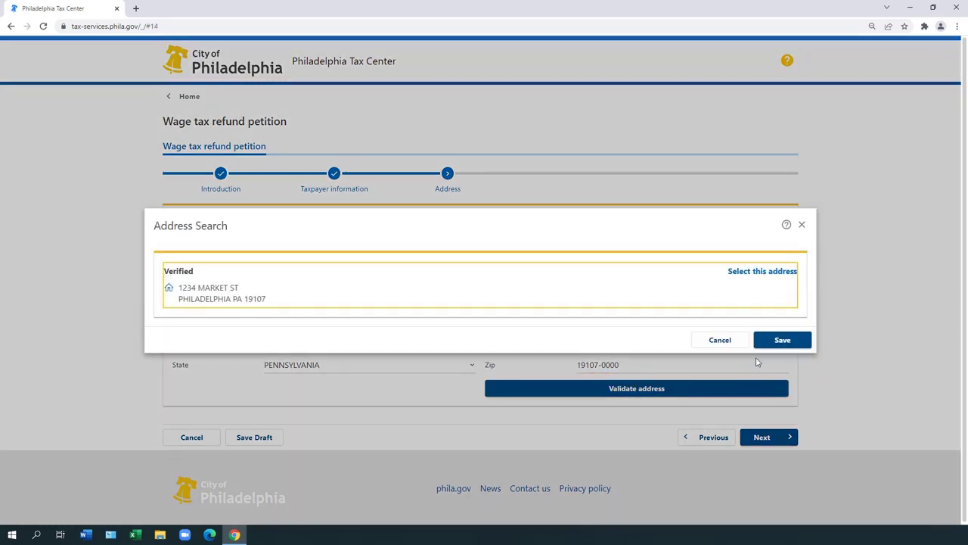
pyautogui.click(771, 281)
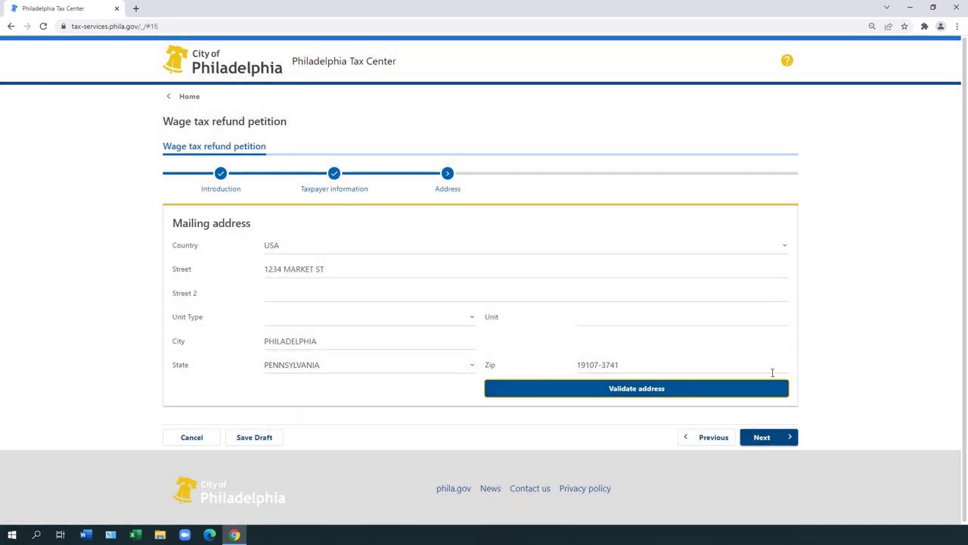
pyautogui.click(779, 437)
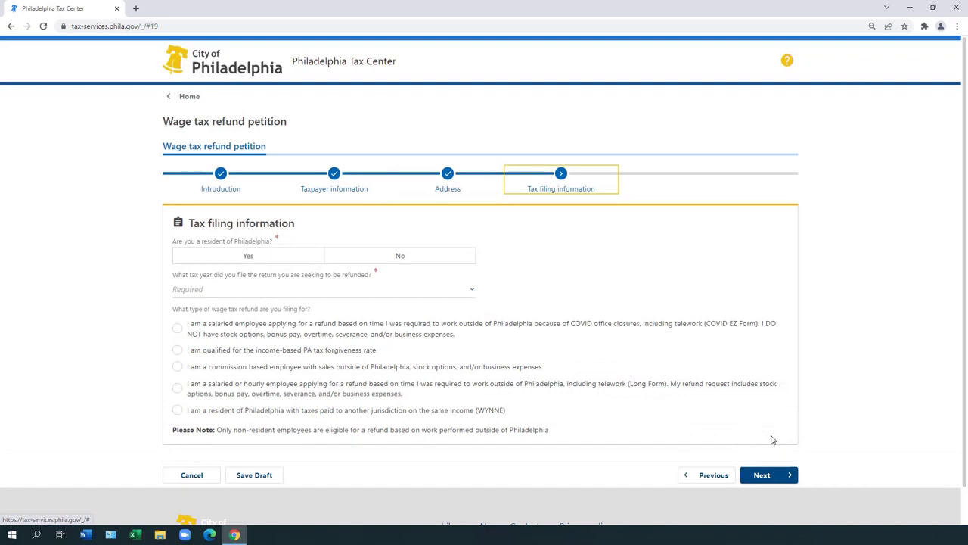
# - Mark the taxpayer as a Philadelphia resident, pick tax year 2021, and choose the income-based PA tax forgiveness refund
pyautogui.click(306, 259)
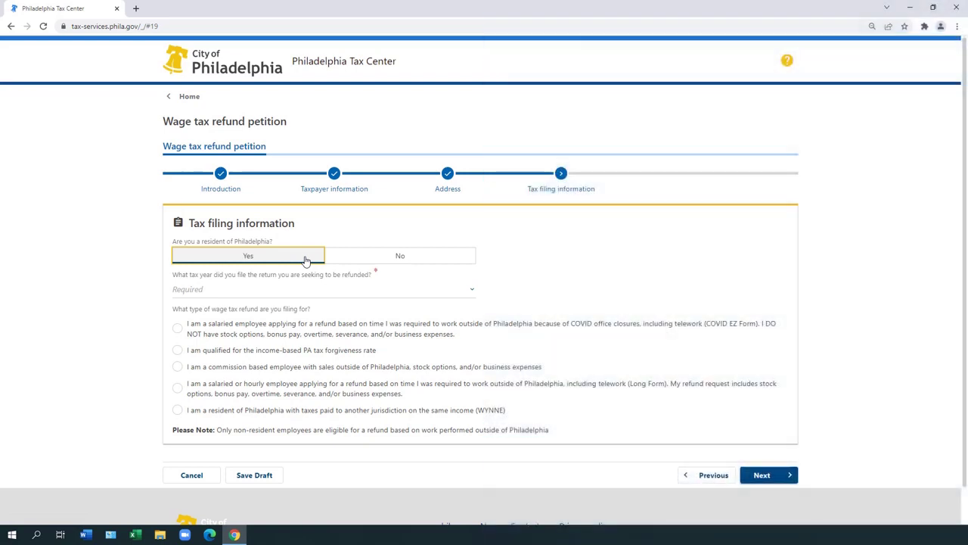
pyautogui.click(470, 295)
pyautogui.click(465, 338)
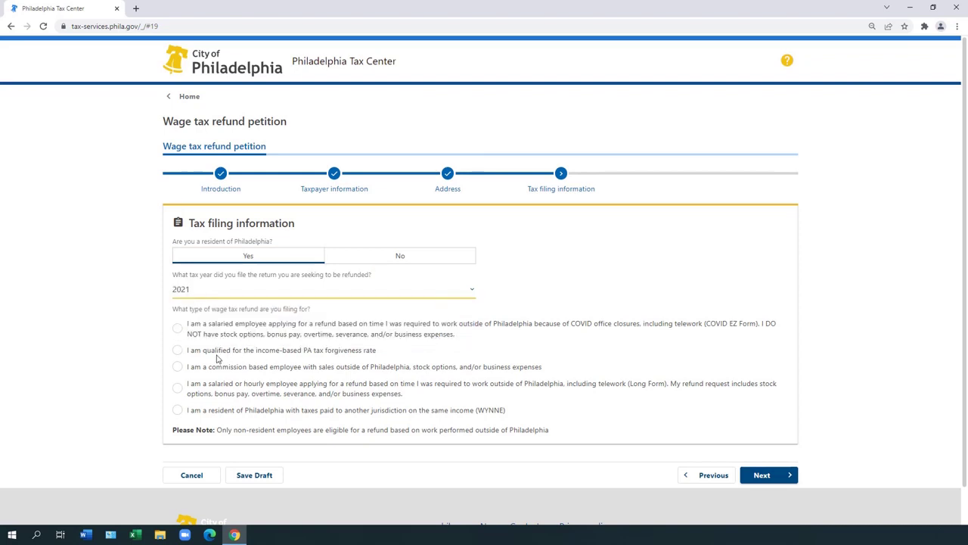
pyautogui.click(177, 352)
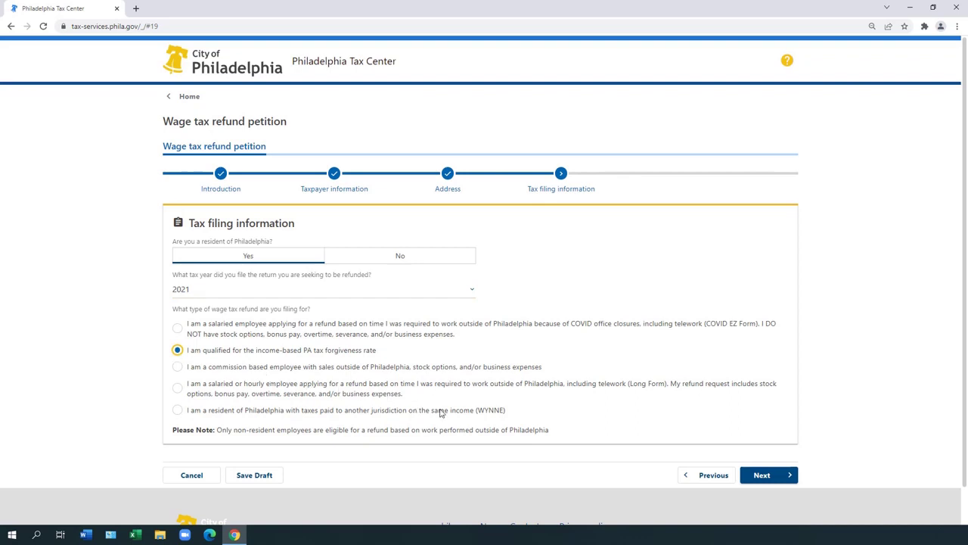
# - Set filing status to Unmarried, Separated, Deceased with eligibility income 19695 and 3 dependents
pyautogui.click(778, 480)
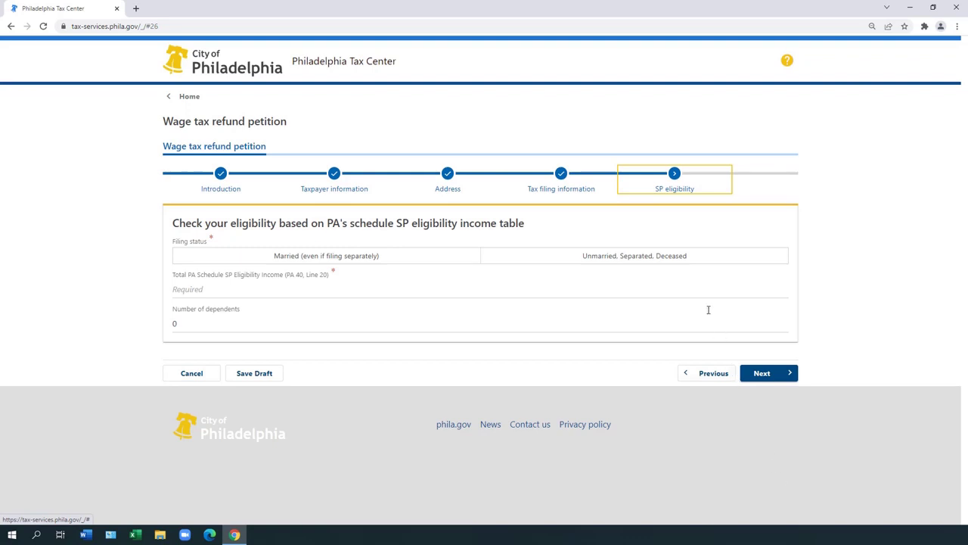
pyautogui.click(683, 258)
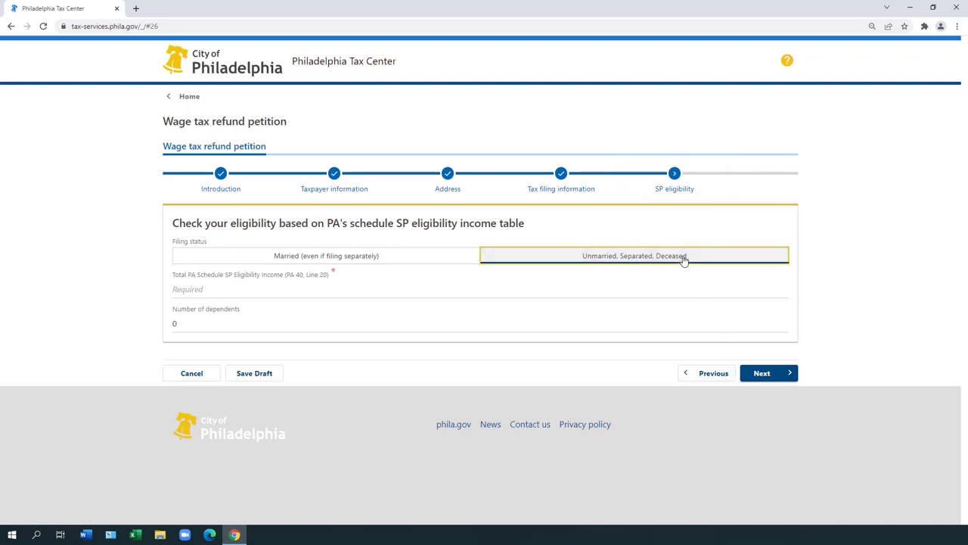
pyautogui.click(692, 294)
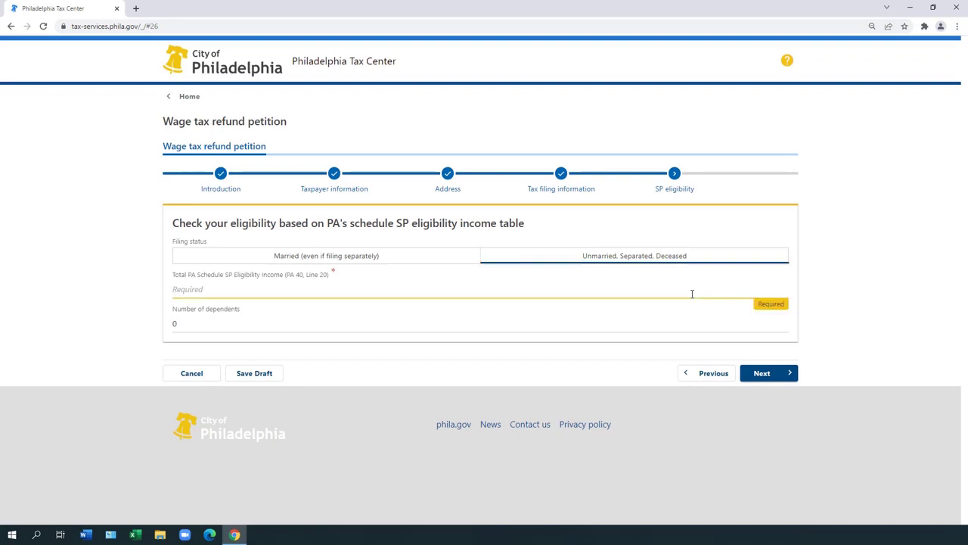
pyautogui.write('19695')
pyautogui.click(698, 329)
pyautogui.write('3')
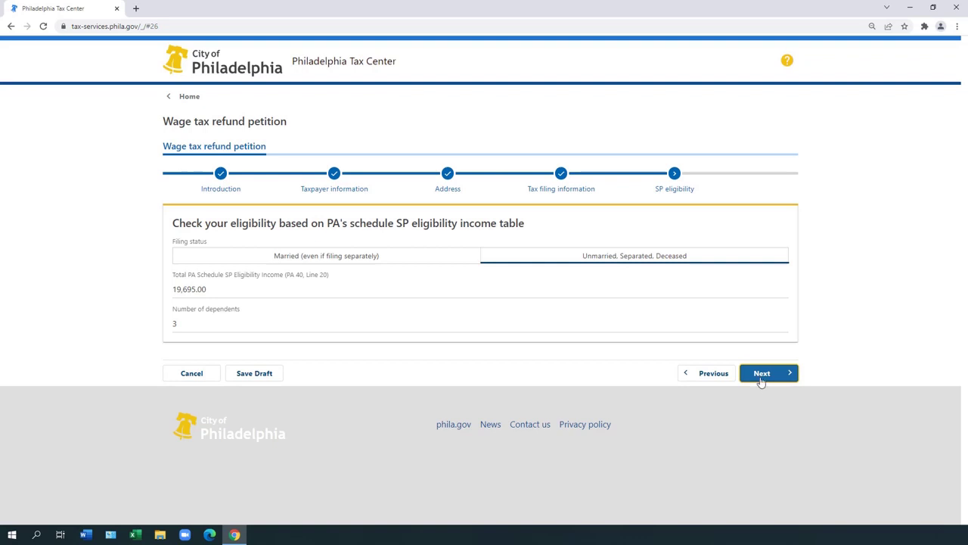
# - Start a new Gross W-2 record with the employer EIN, wages 20000 and income tax withheld 776
pyautogui.click(763, 375)
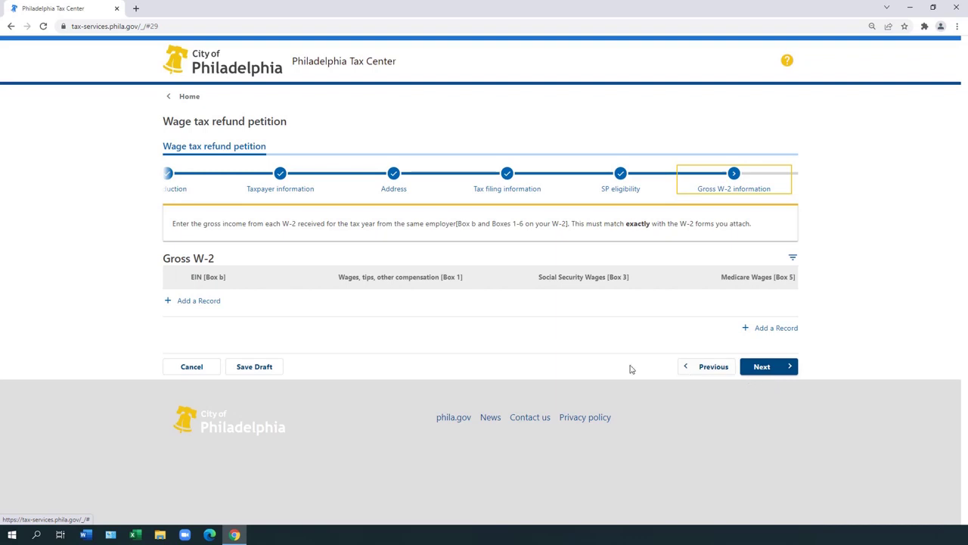
pyautogui.click(211, 302)
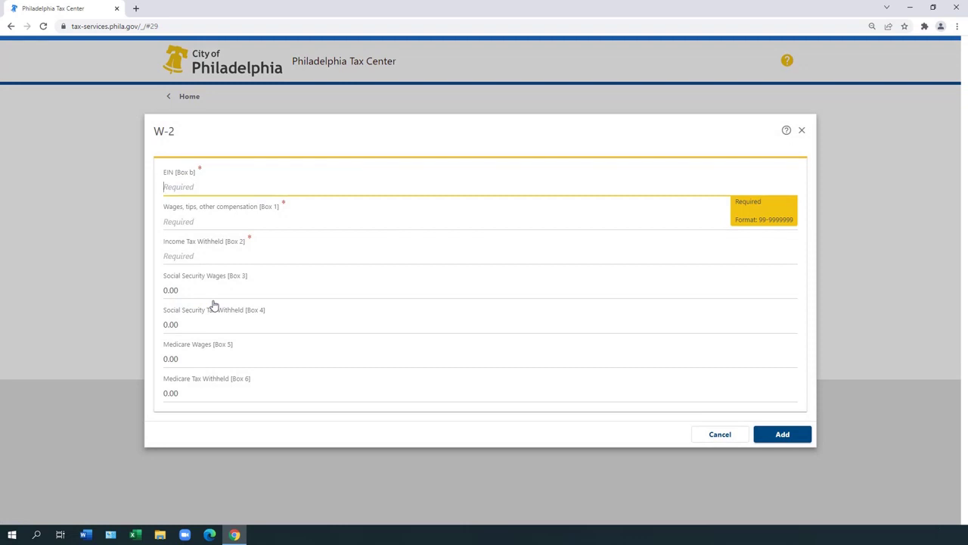
pyautogui.write('12-3456789')
pyautogui.press('Tab')
pyautogui.write('2')
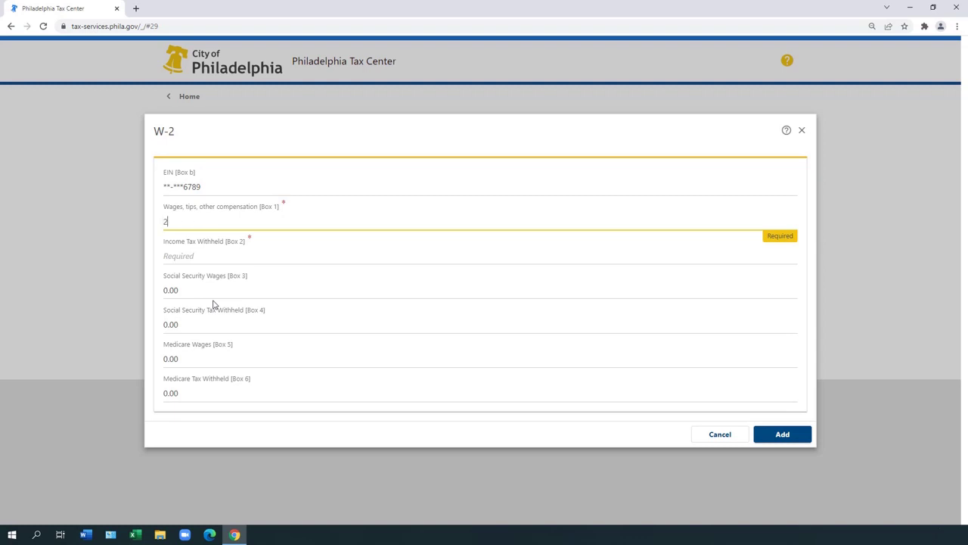
pyautogui.write('0000')
pyautogui.press('Tab')
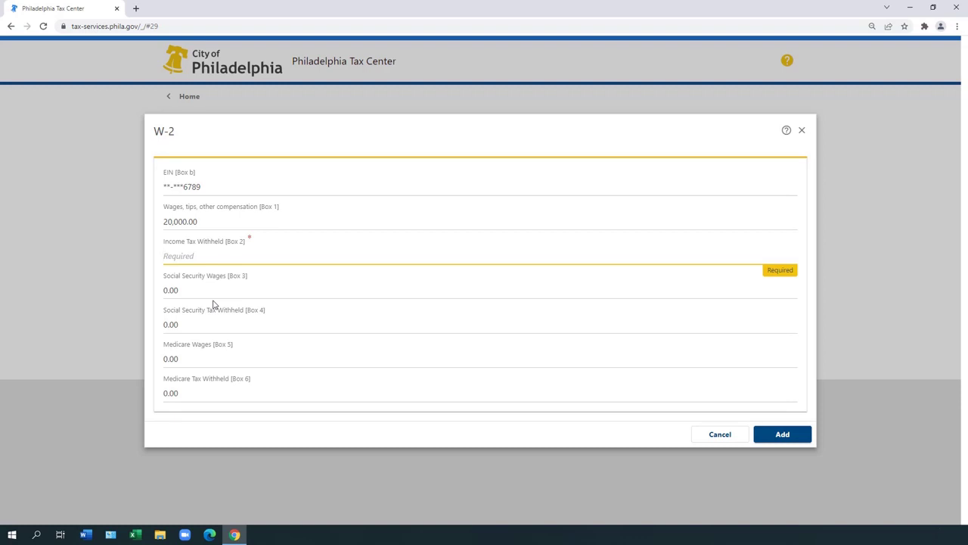
pyautogui.write('776')
# - Enter Social Security wages 19760 and tax 1225, Medicare wages 19760 and tax 287, and add the record
pyautogui.press('Tab')
pyautogui.write('19')
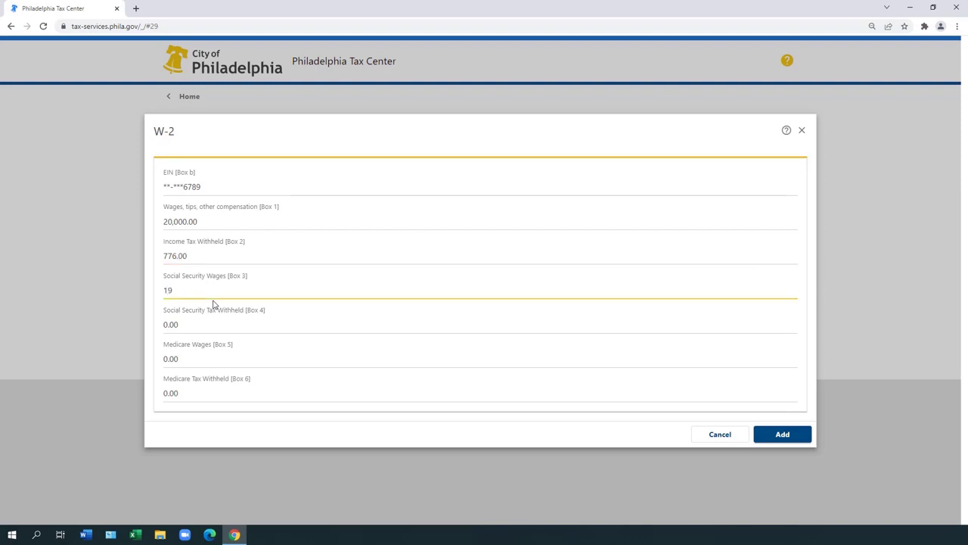
pyautogui.write('760')
pyautogui.press('Tab')
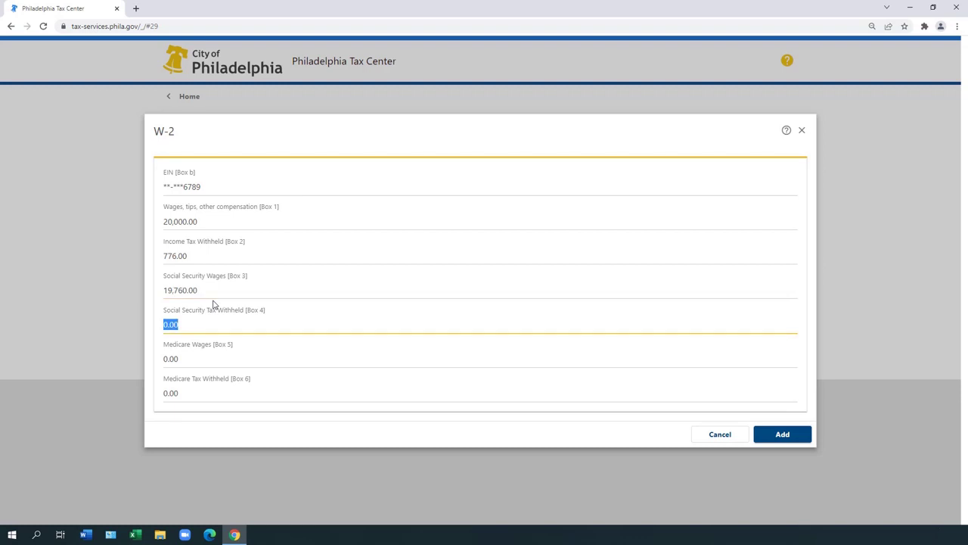
pyautogui.write('1225')
pyautogui.press('Tab')
pyautogui.write('19760')
pyautogui.press('Tab')
pyautogui.write('287')
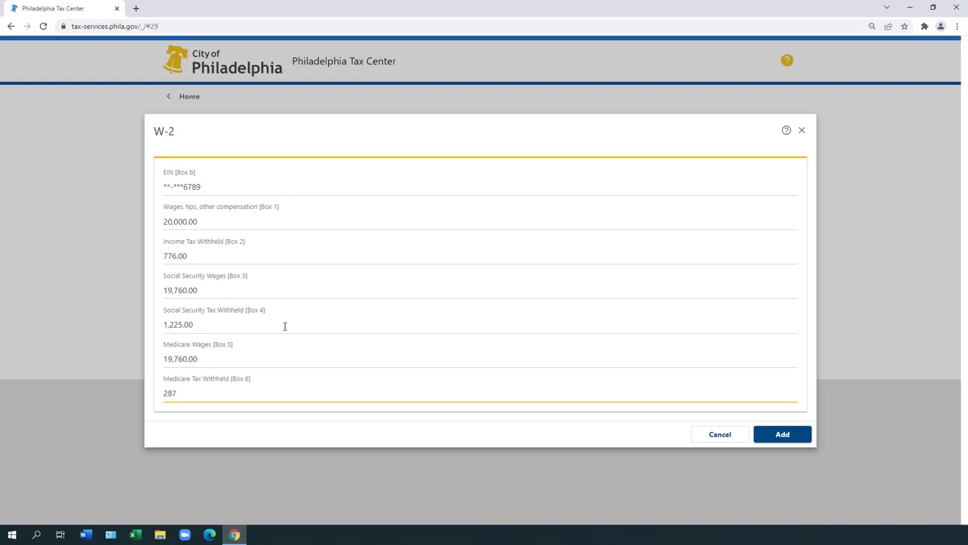
pyautogui.click(787, 437)
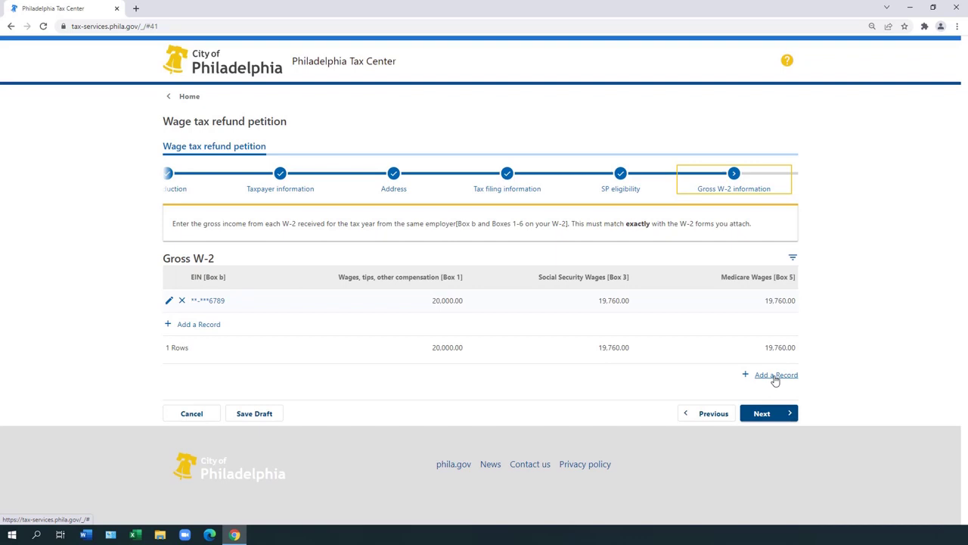
# - Start a new State W-2 record with the FEIN, state PENNSYLVANIA and the State EIN
pyautogui.click(779, 415)
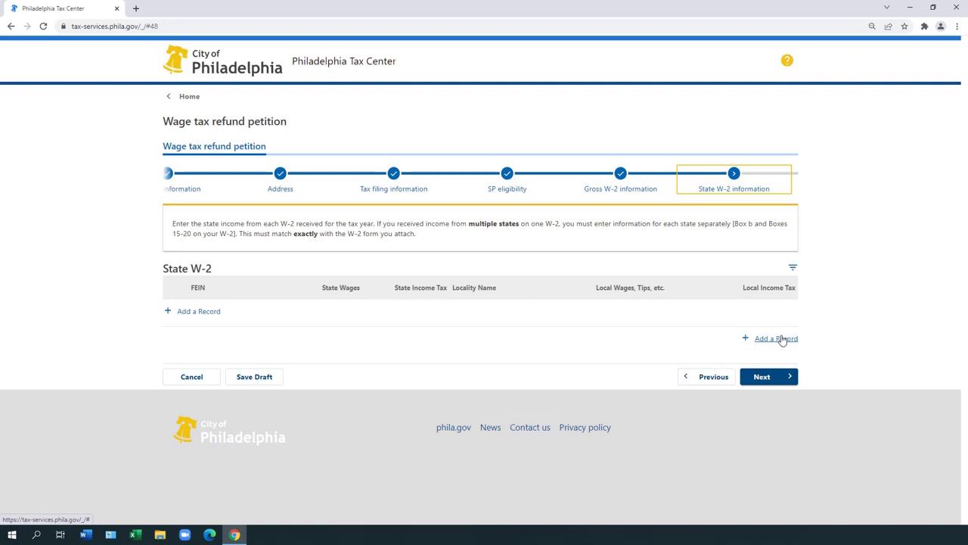
pyautogui.click(776, 338)
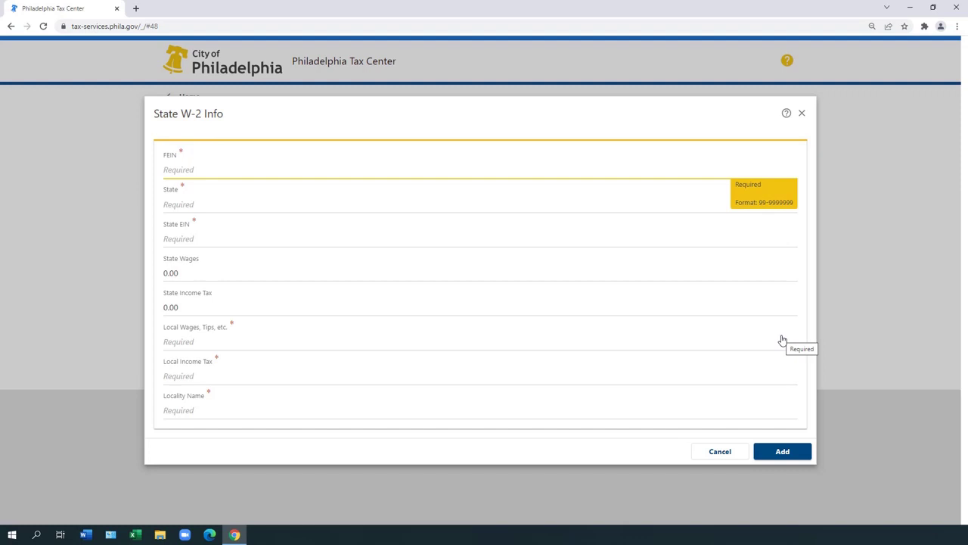
pyautogui.write('2-3456789')
pyautogui.click(385, 207)
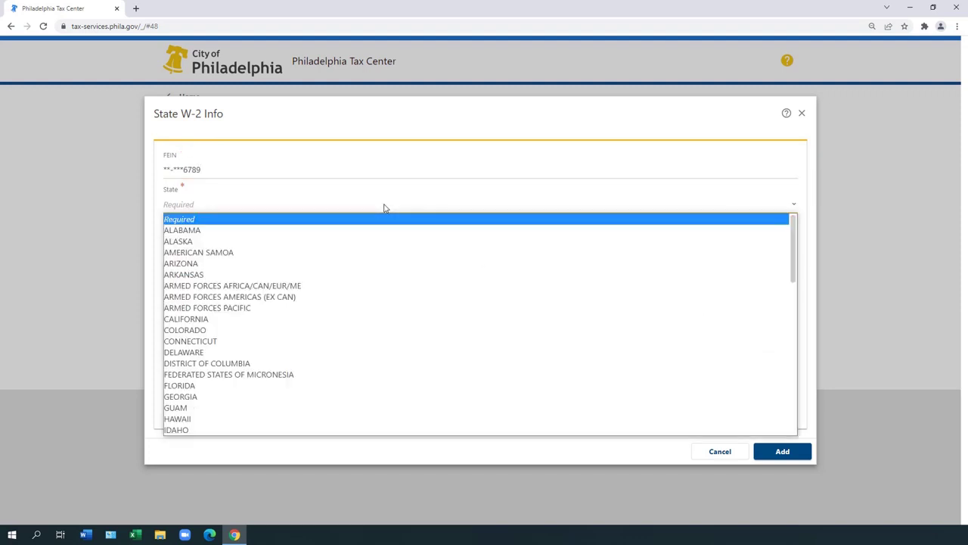
pyautogui.scroll(-6, 379, 250)
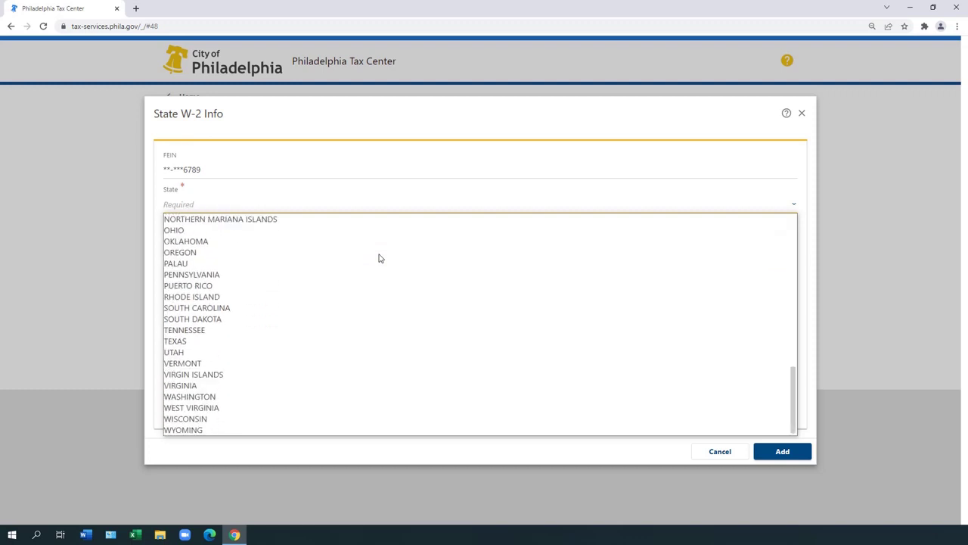
pyautogui.click(367, 273)
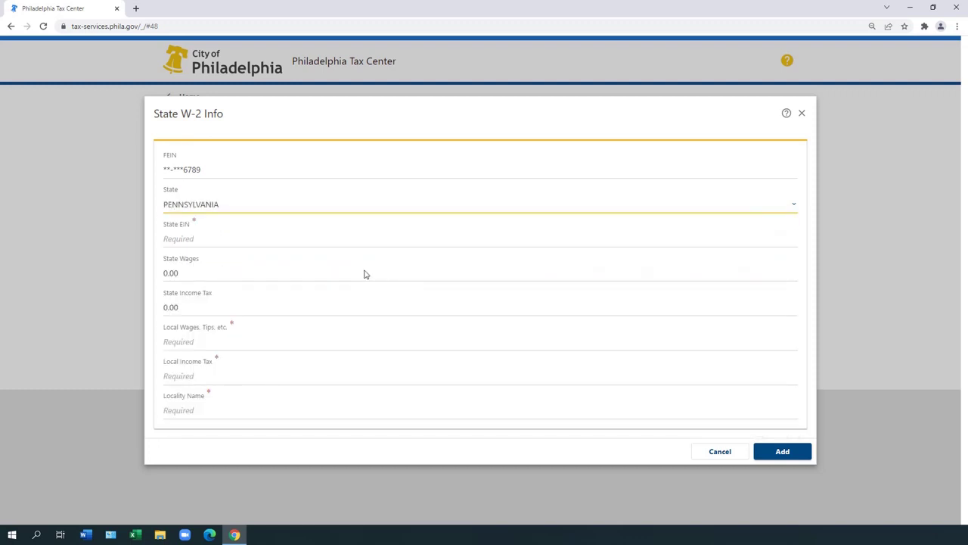
pyautogui.click(366, 240)
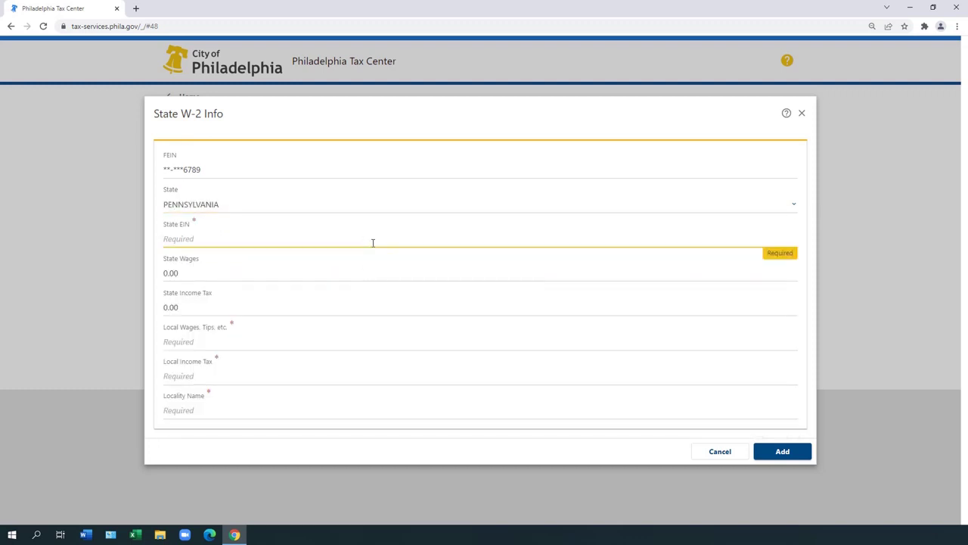
pyautogui.write('987654321')
# - Enter state wages 19760, state tax 606, local wages 20000, local tax 776, locality PHILADELPHIA, and add the record
pyautogui.press('Tab')
pyautogui.write('19760')
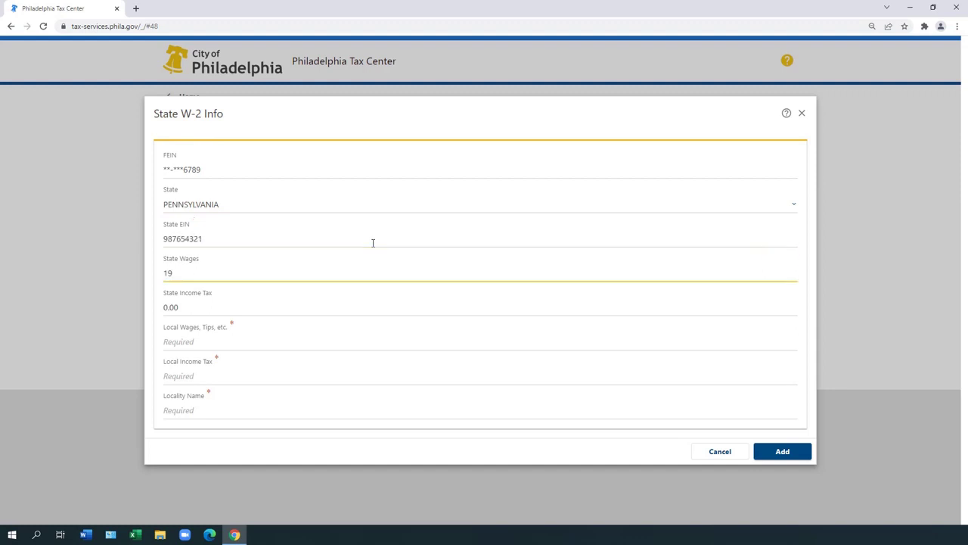
pyautogui.press('Tab')
pyautogui.write('606')
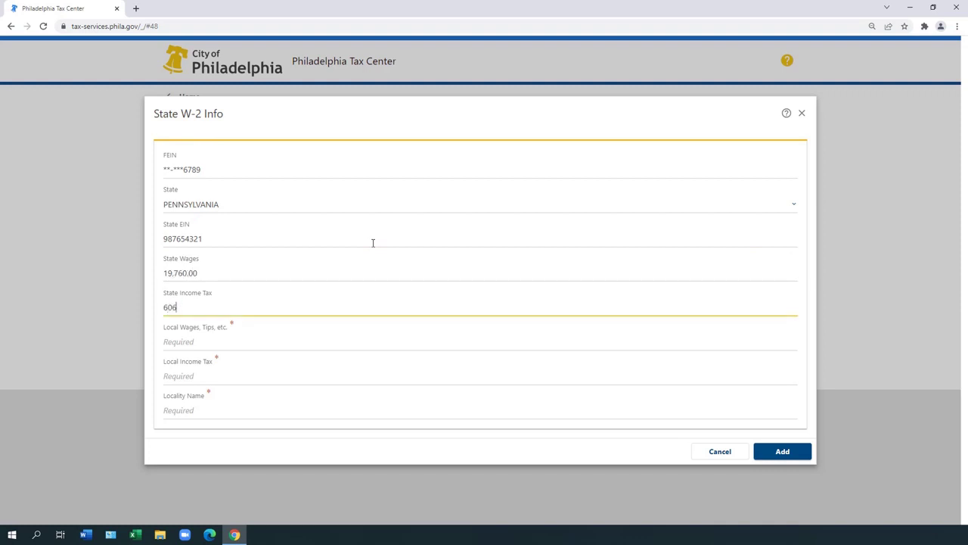
pyautogui.press('Tab')
pyautogui.write('20000')
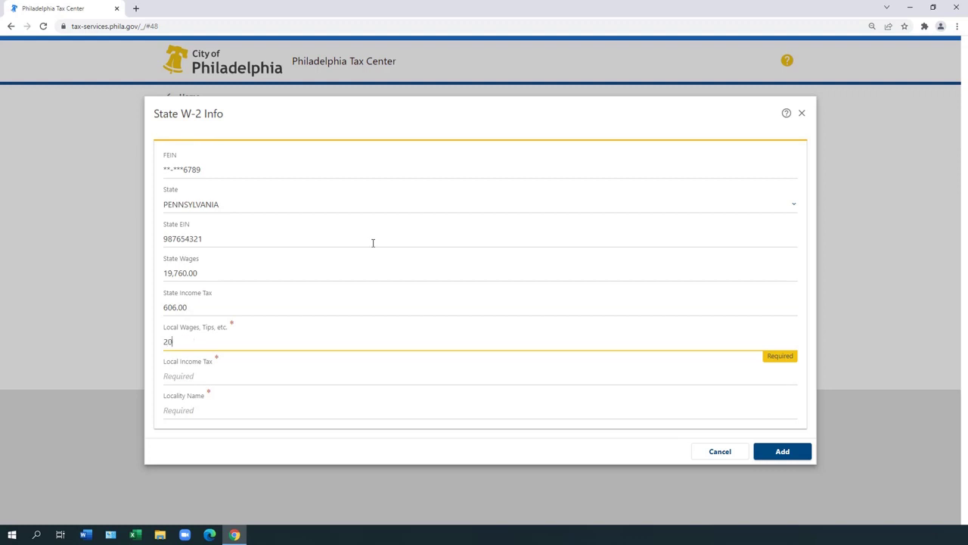
pyautogui.press('Tab')
pyautogui.write('776')
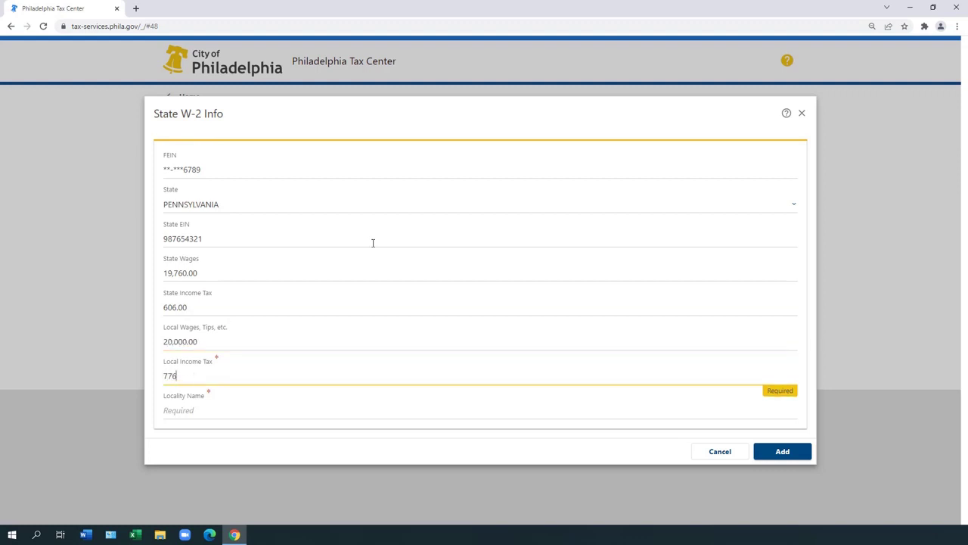
pyautogui.press('Tab')
pyautogui.write('PHILADELPHIA')
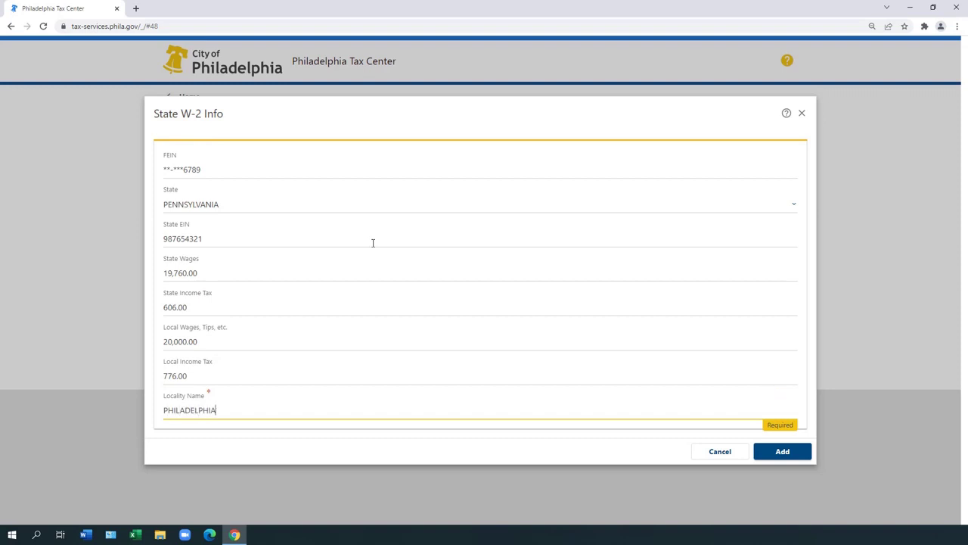
pyautogui.click(779, 453)
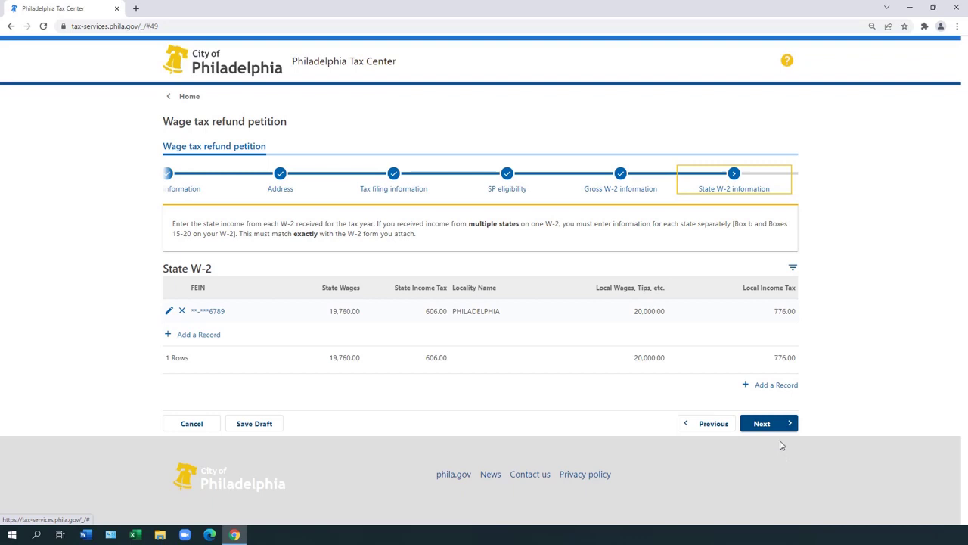
# - On Refund information, enter 10000 Philadelphia wages for each half of the year, then proceed to Attachments
pyautogui.click(781, 430)
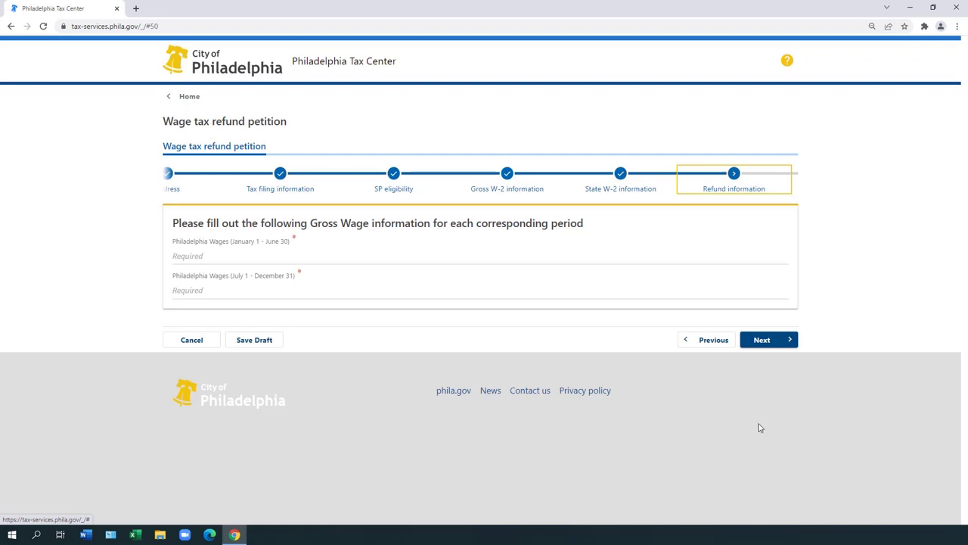
pyautogui.click(454, 255)
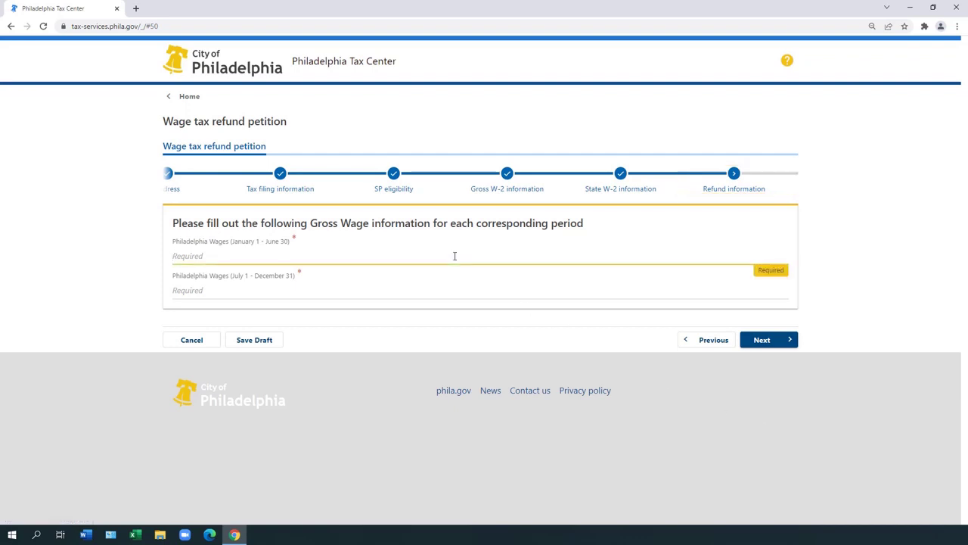
pyautogui.write('10000')
pyautogui.press('Tab')
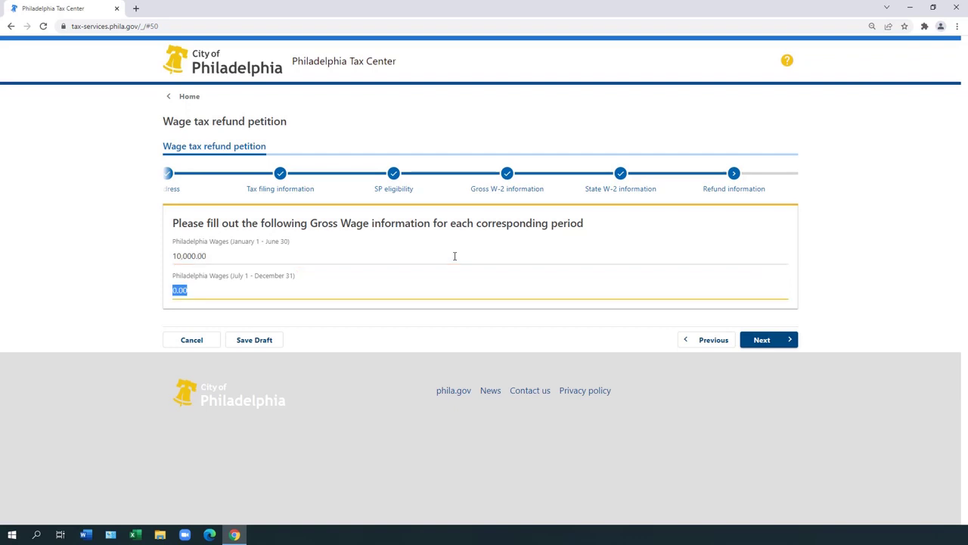
pyautogui.write('10000')
pyautogui.click(781, 342)
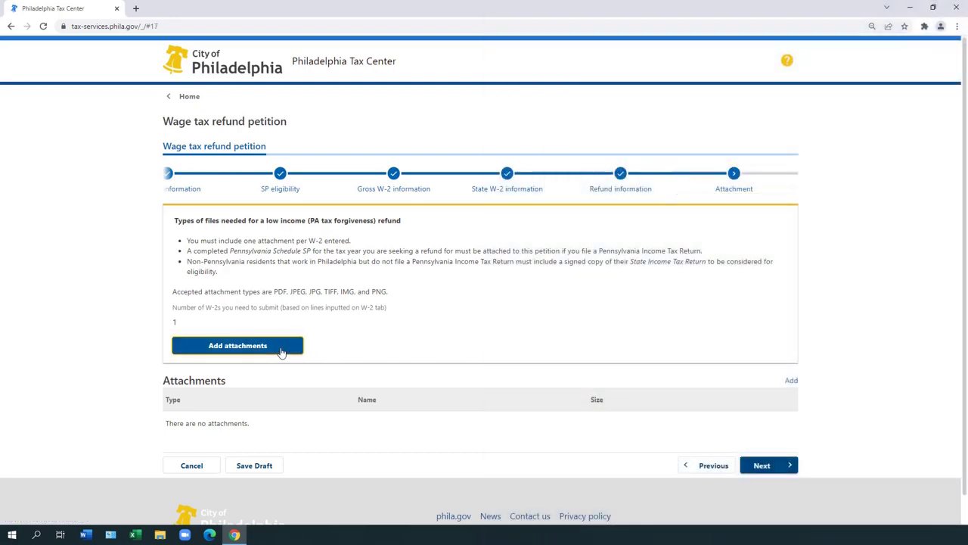
# - Attach w2.pdf from the Wage Tax refund folder as a W-2 type attachment
pyautogui.click(281, 352)
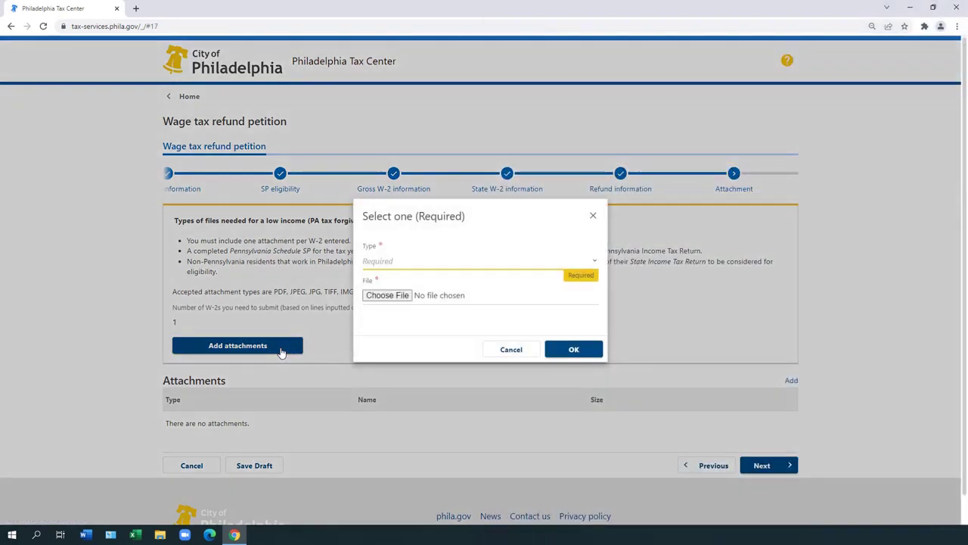
pyautogui.click(594, 262)
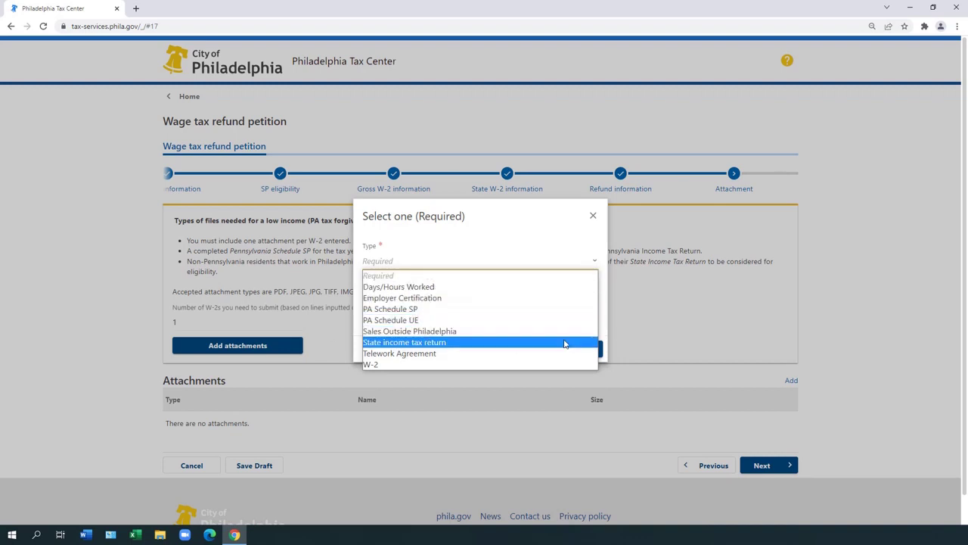
pyautogui.click(564, 364)
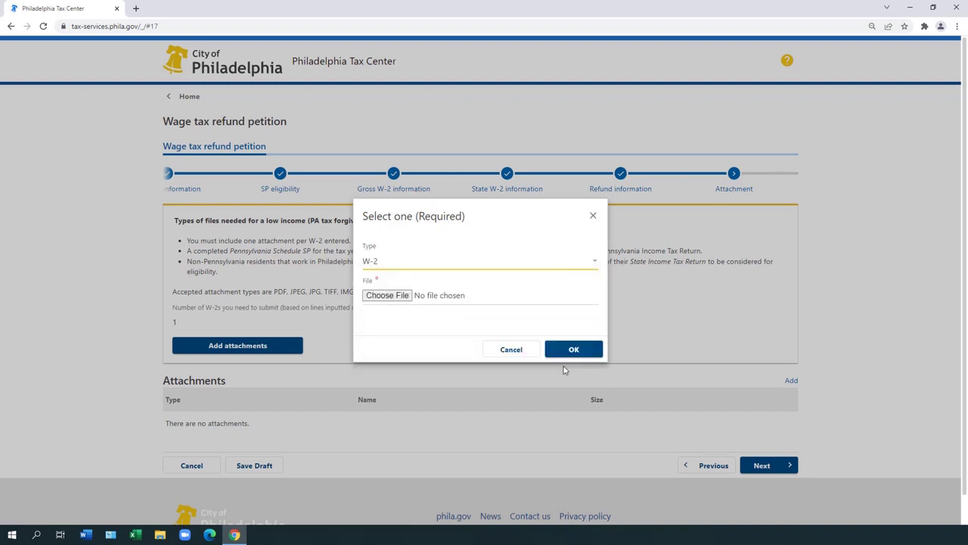
pyautogui.click(401, 298)
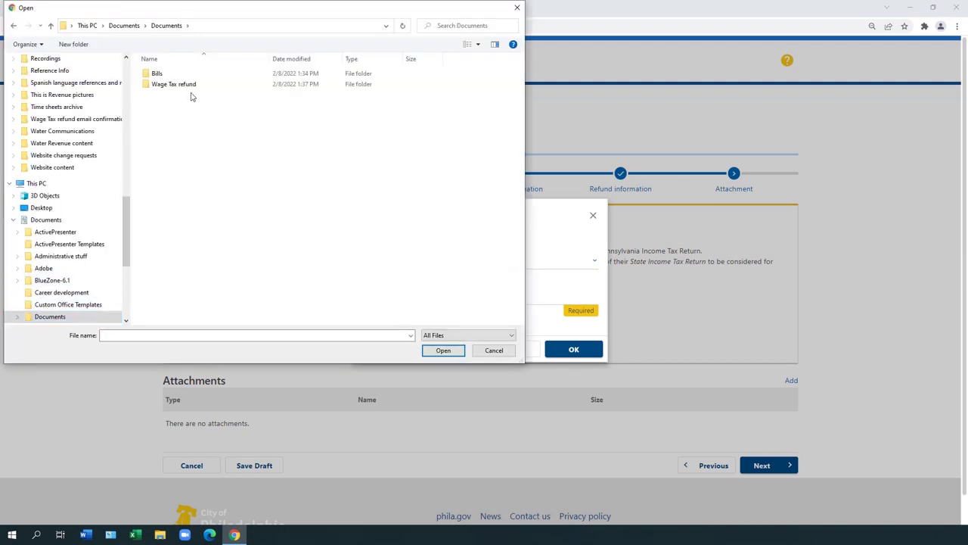
pyautogui.click(192, 87)
pyautogui.doubleClick(192, 88)
pyautogui.click(192, 88)
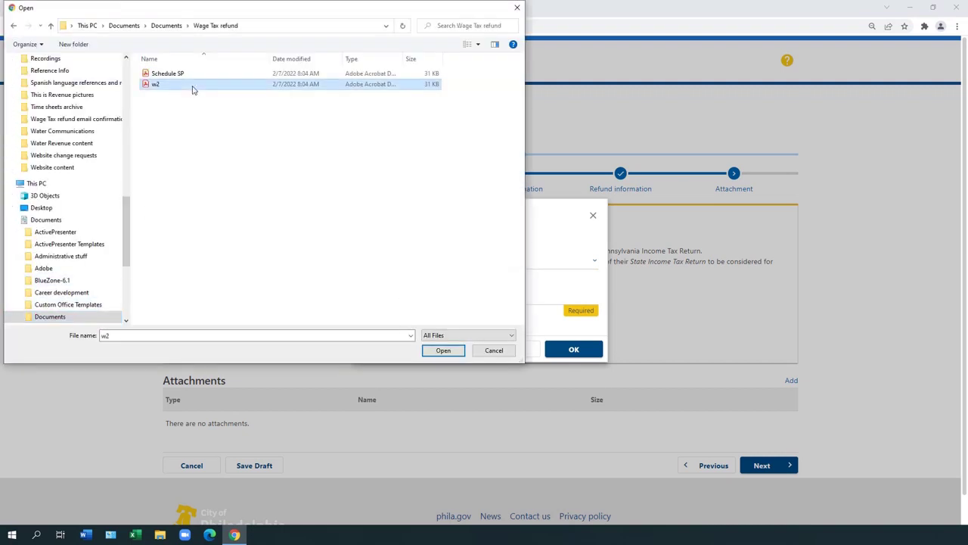
pyautogui.click(442, 350)
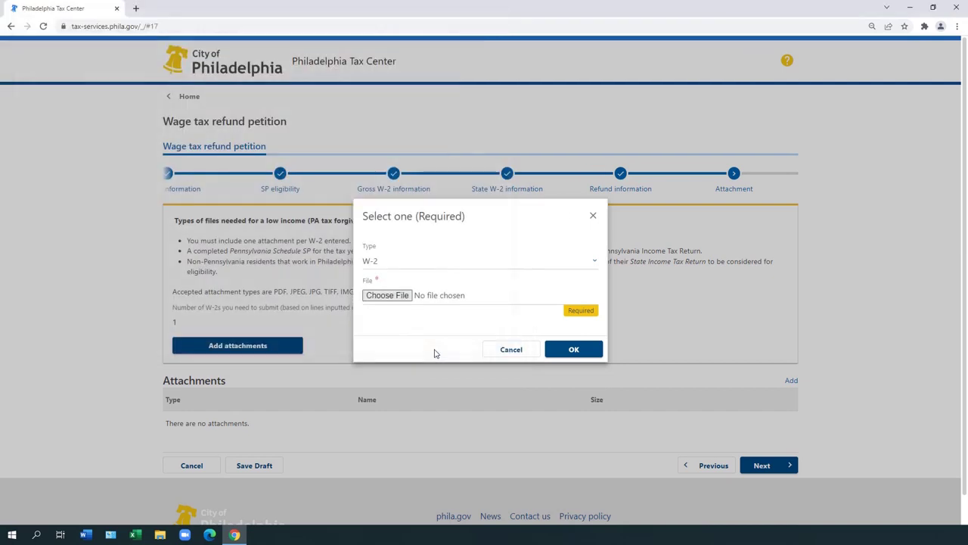
pyautogui.click(583, 357)
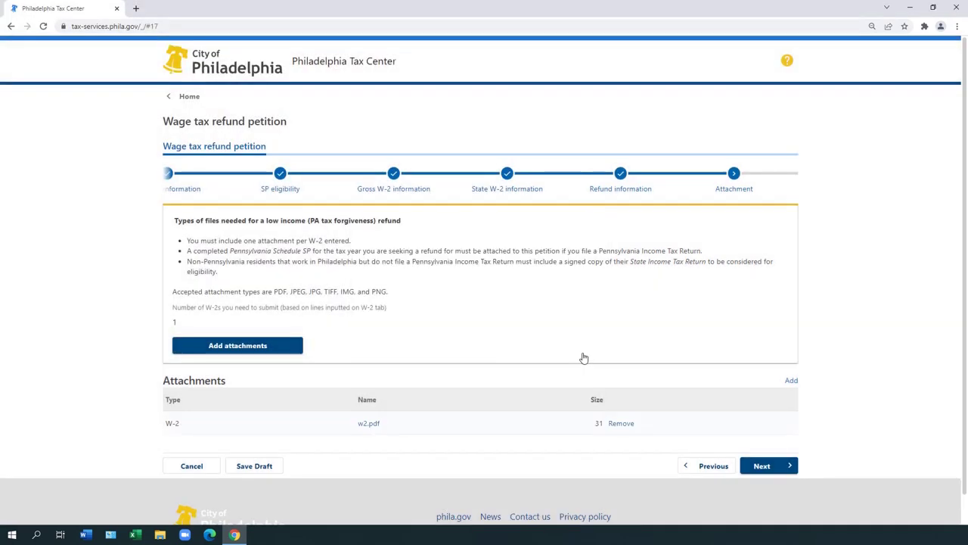
# - Attach Schedule SP.pdf as a PA Schedule SP document and continue to the Review step
pyautogui.click(291, 351)
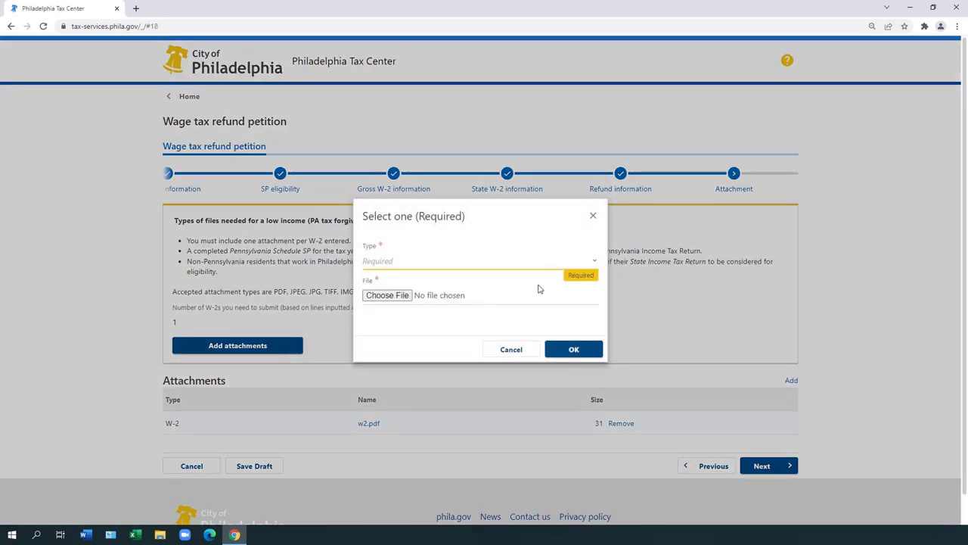
pyautogui.click(594, 263)
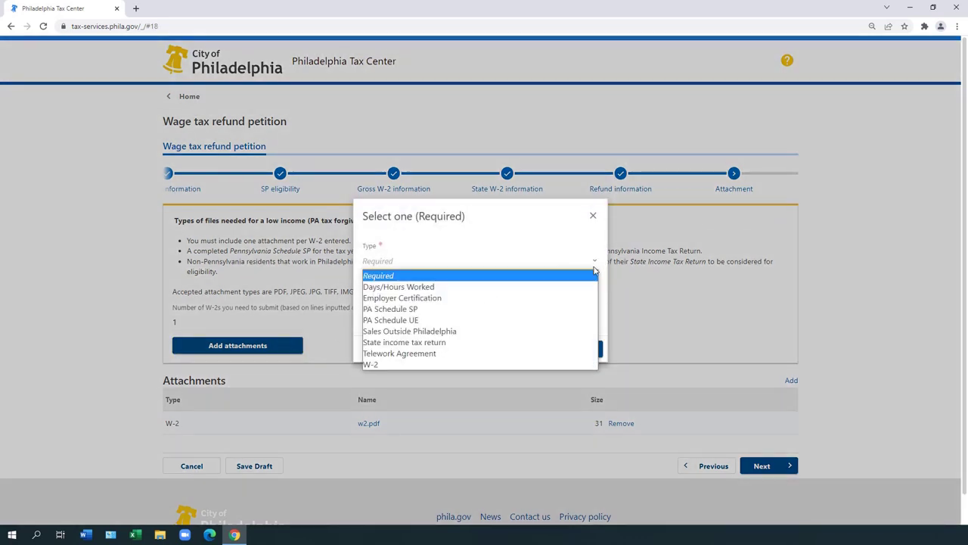
pyautogui.click(588, 309)
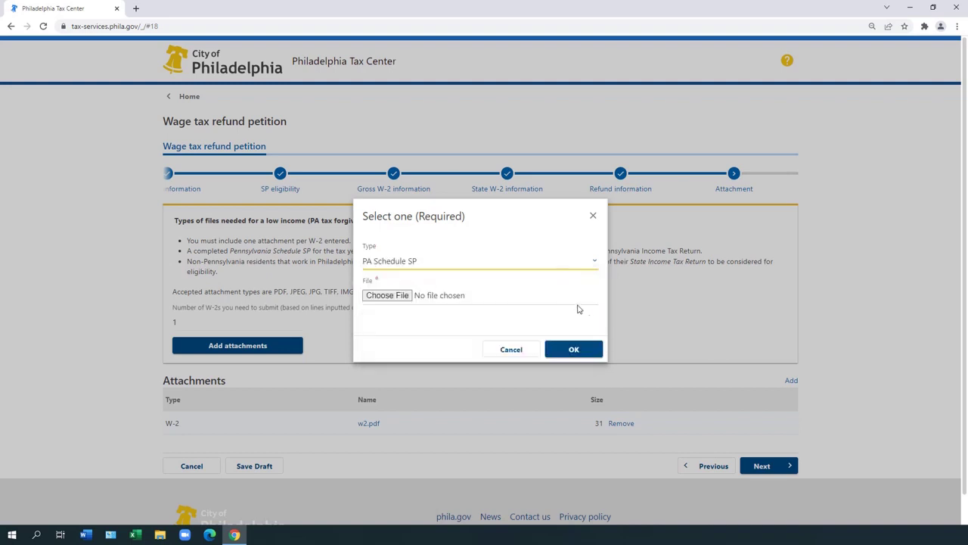
pyautogui.click(407, 300)
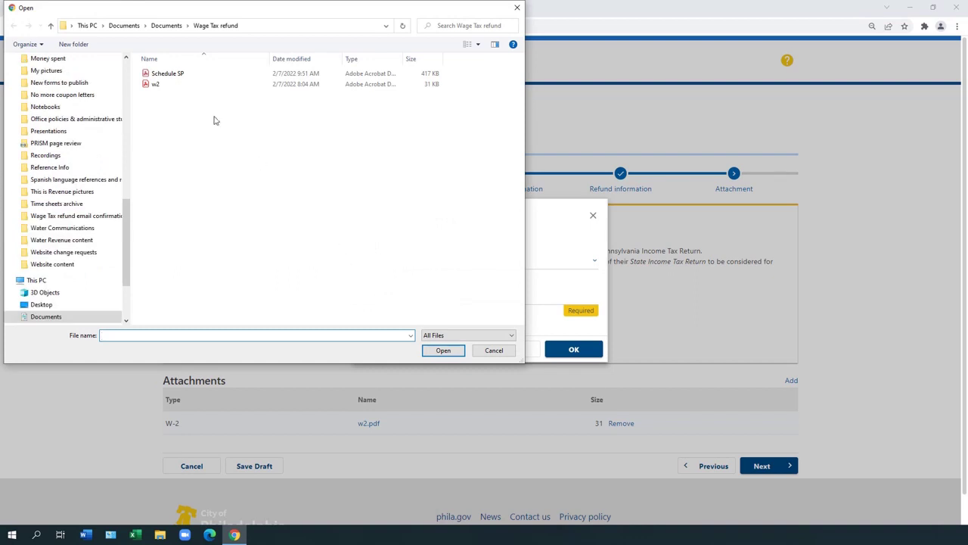
pyautogui.click(182, 77)
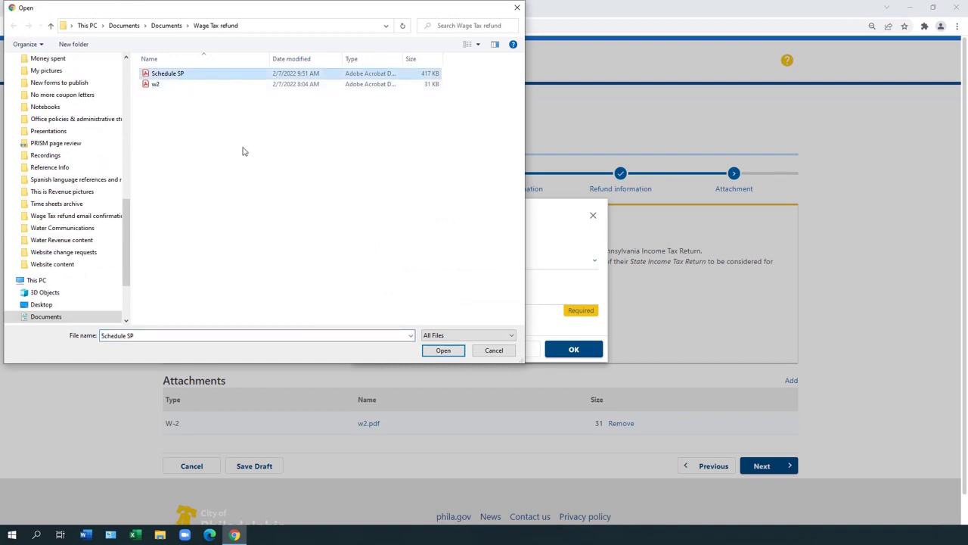
pyautogui.click(459, 350)
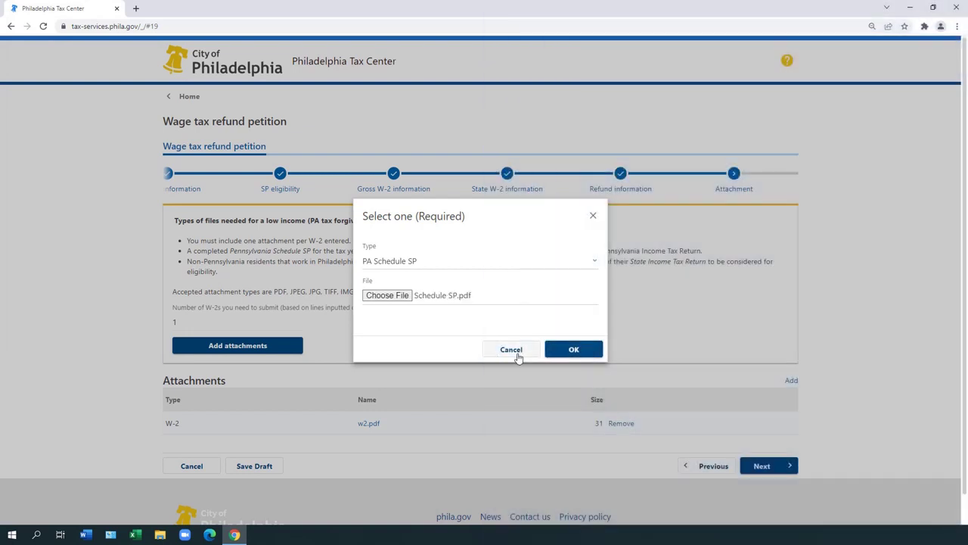
pyautogui.click(576, 353)
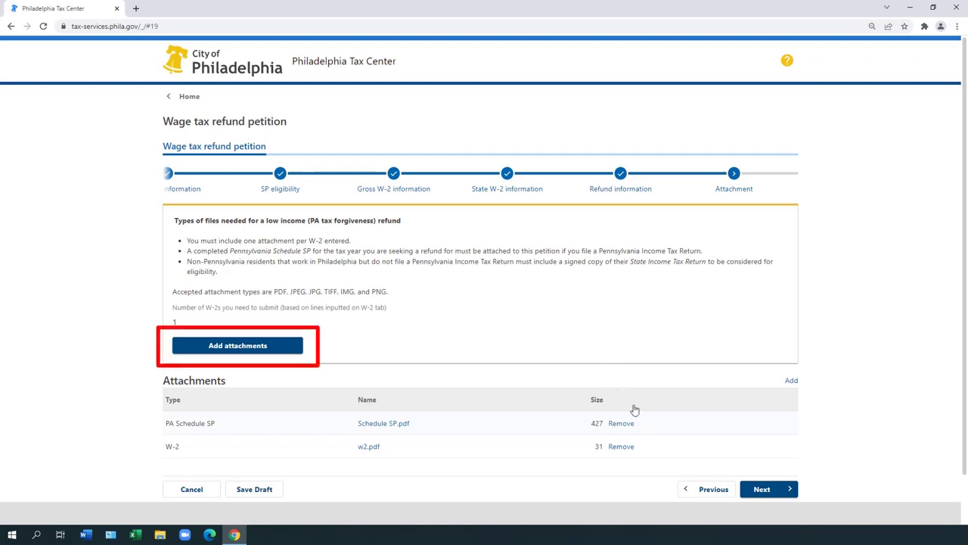
pyautogui.click(783, 493)
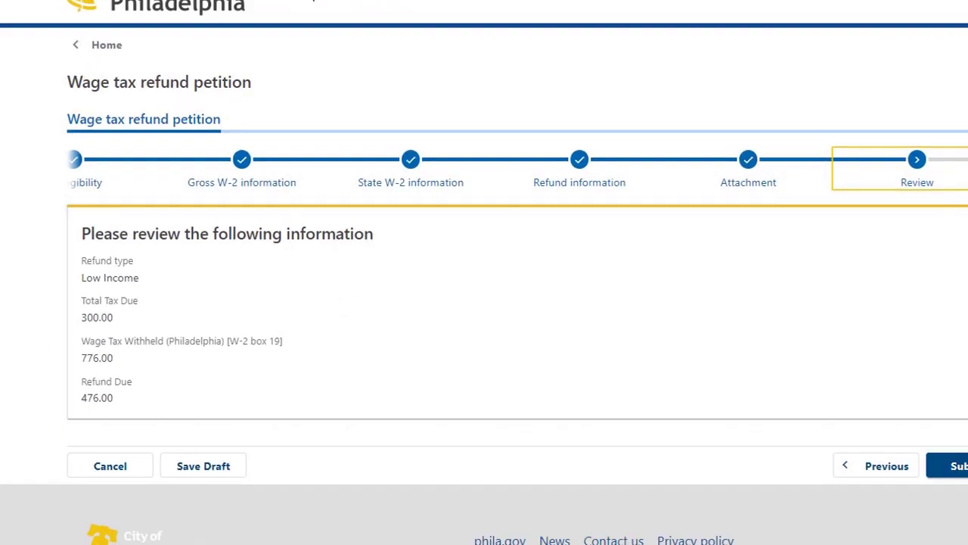
# - Submit the petition, signing with the taxpayer's e-mail entered twice, then close the confirmation
pyautogui.click(768, 379)
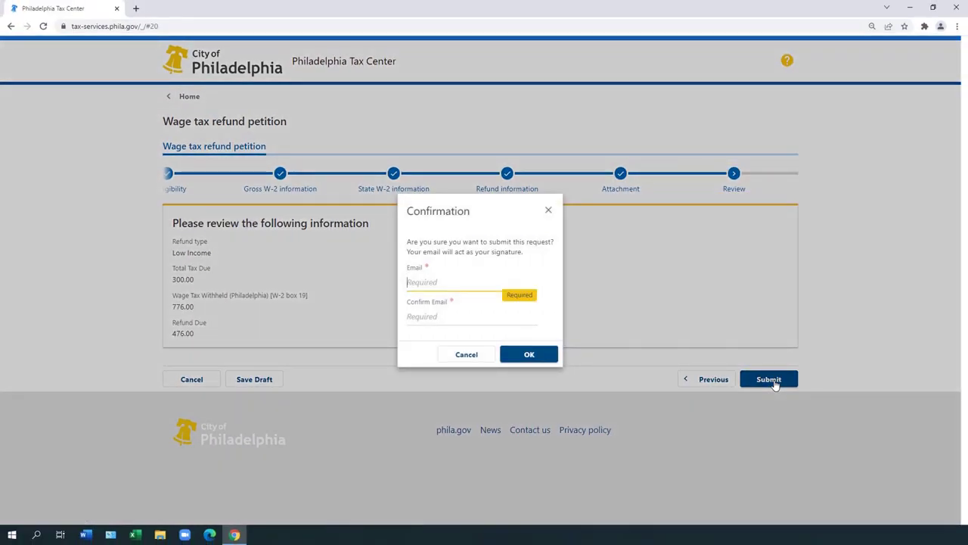
pyautogui.write('john.taxpayer@email.com')
pyautogui.press('Tab')
pyautogui.write('john.taxpayer')
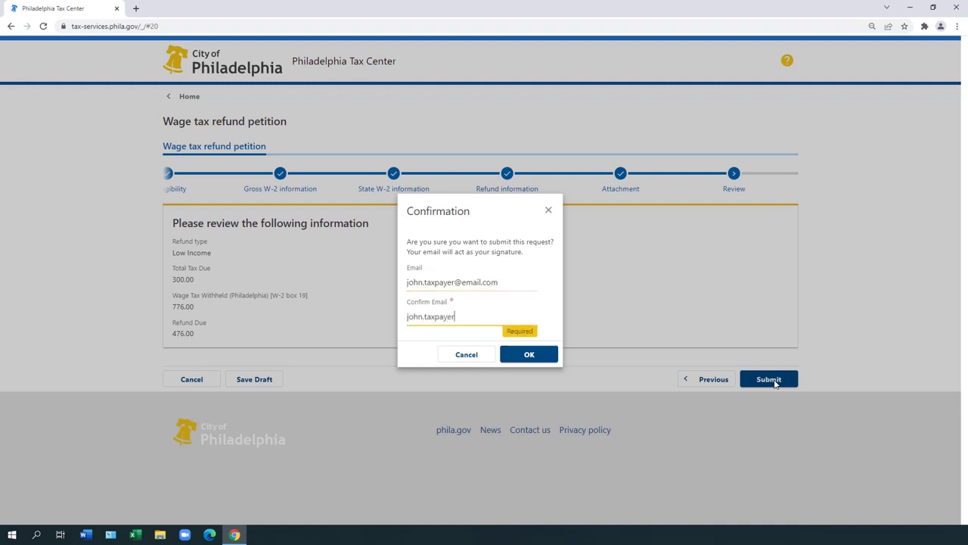
pyautogui.write('@email.com')
pyautogui.click(550, 354)
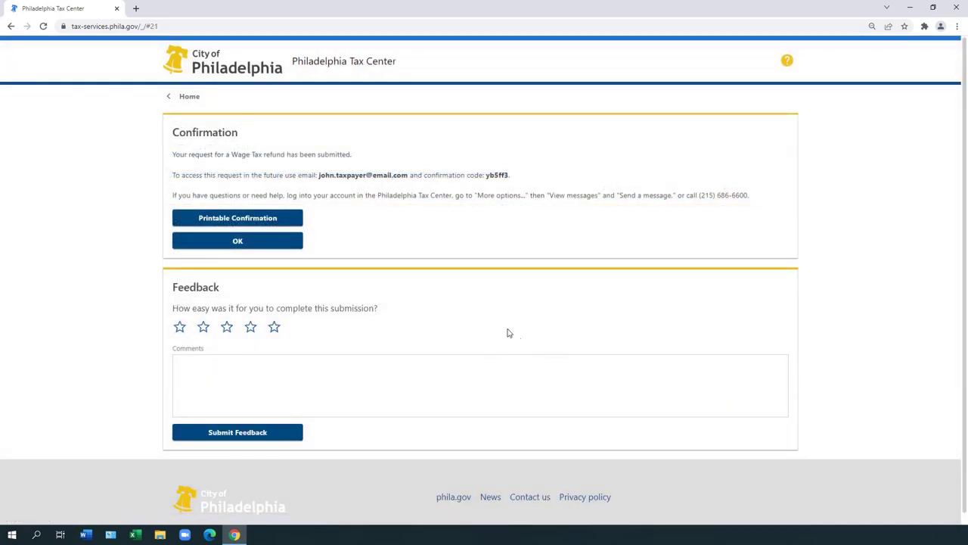
pyautogui.click(294, 242)
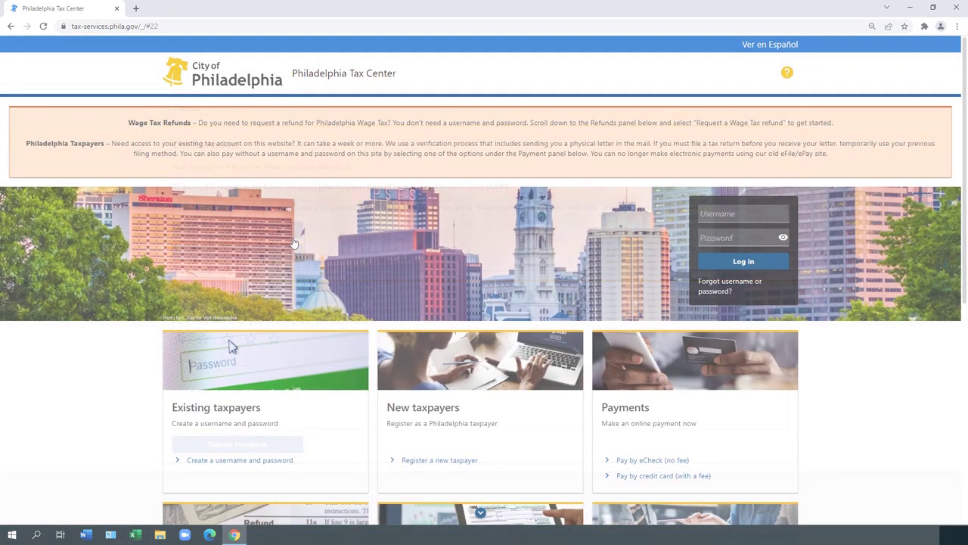